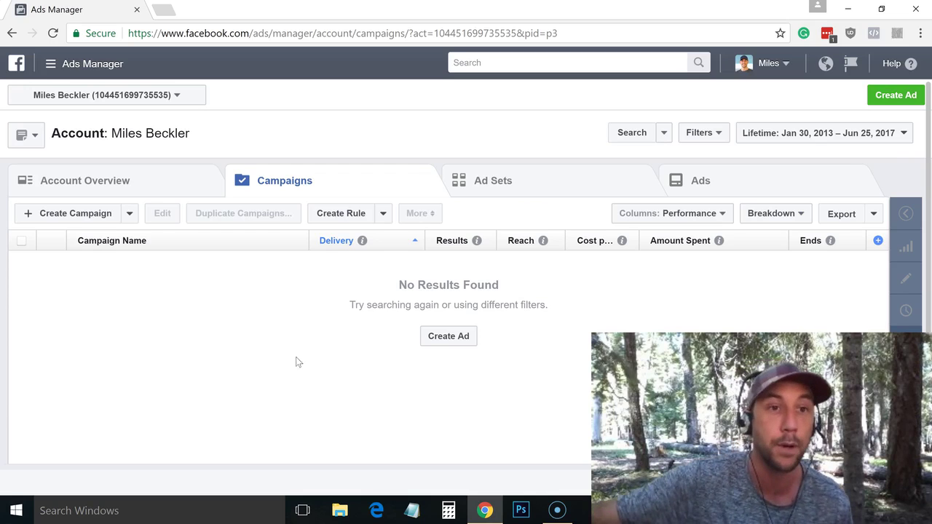
# Start a new campaign over from scratch with the Conversions objective and continue to the ad set.
pyautogui.click(107, 213)
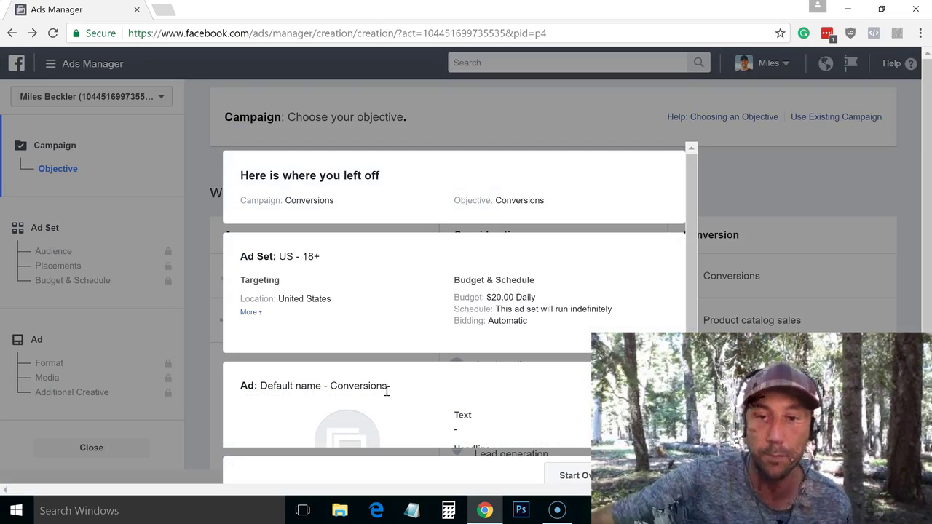
pyautogui.click(575, 475)
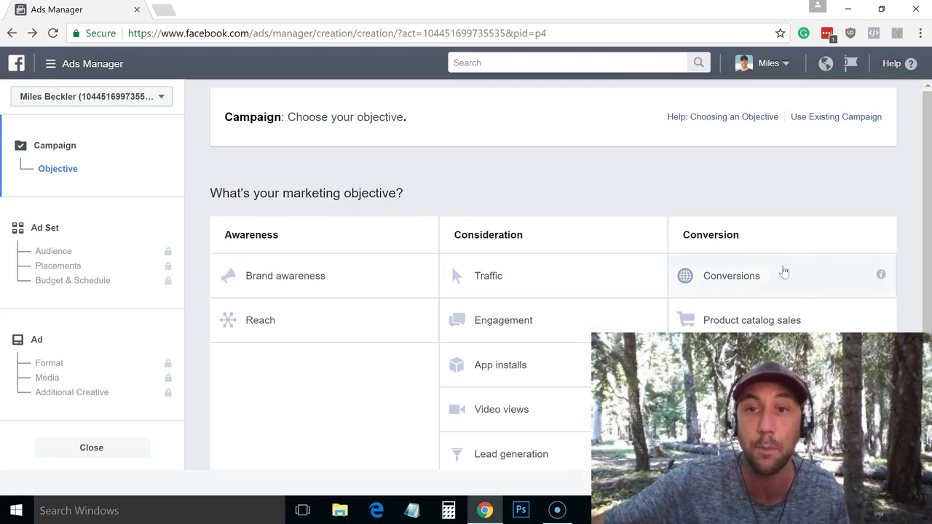
pyautogui.click(754, 274)
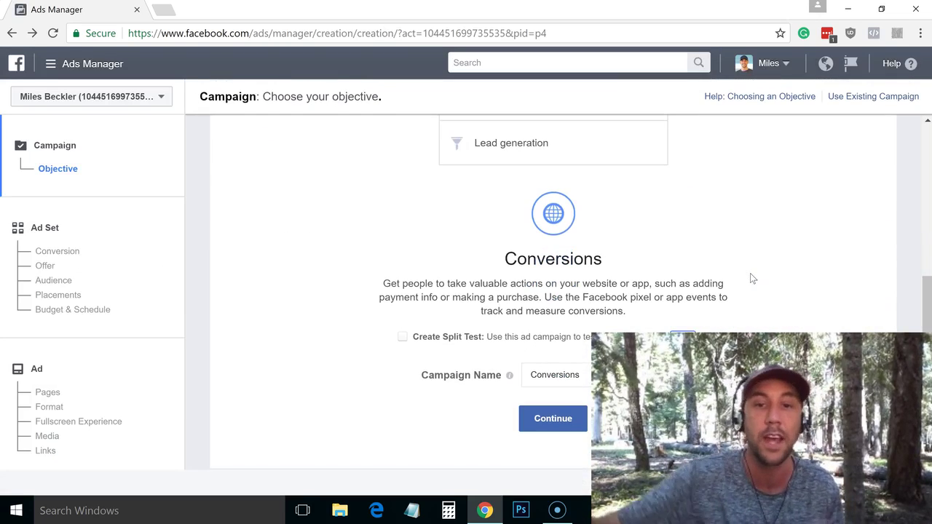
pyautogui.click(538, 423)
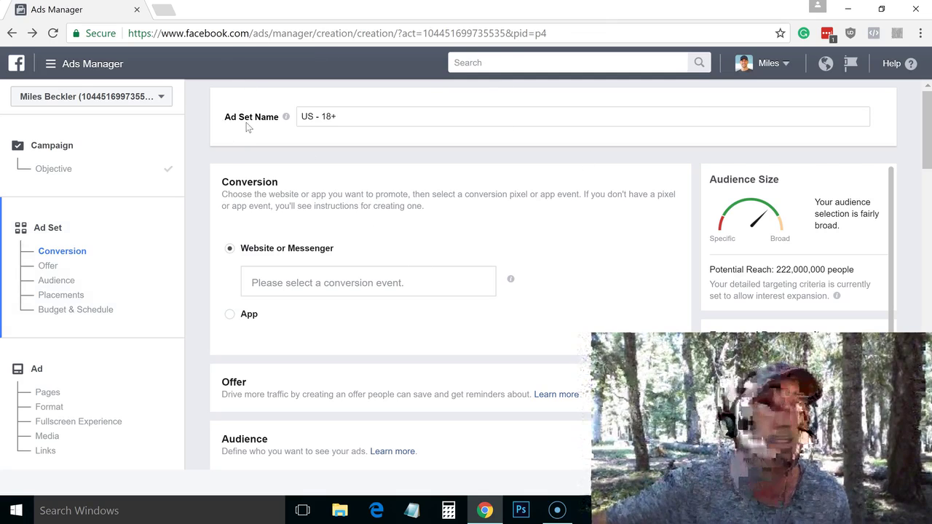
# Scroll down to the Detailed Targeting field in the ad set's Audience section.
pyautogui.scroll(-10, 256, 133)
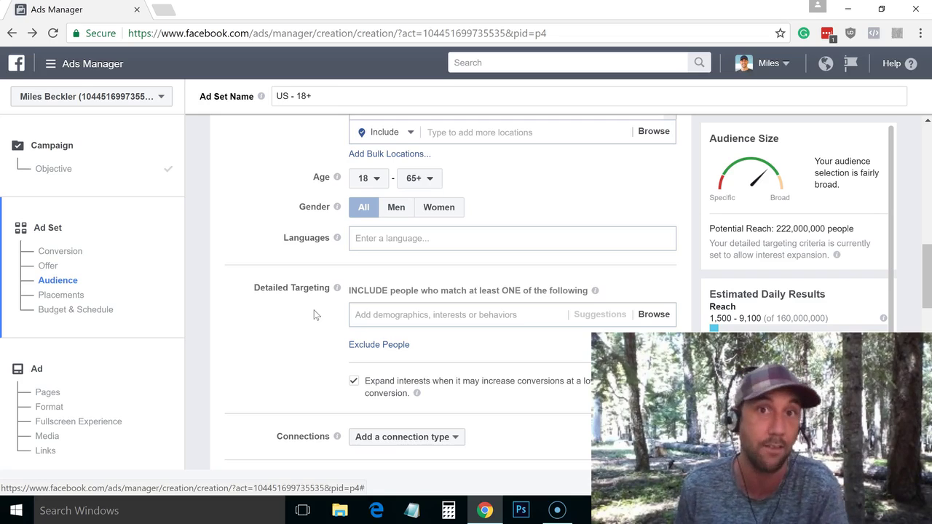
# Search 'tony robbins', add the Tony Robbins interest, and look through the related suggestions.
pyautogui.click(409, 313)
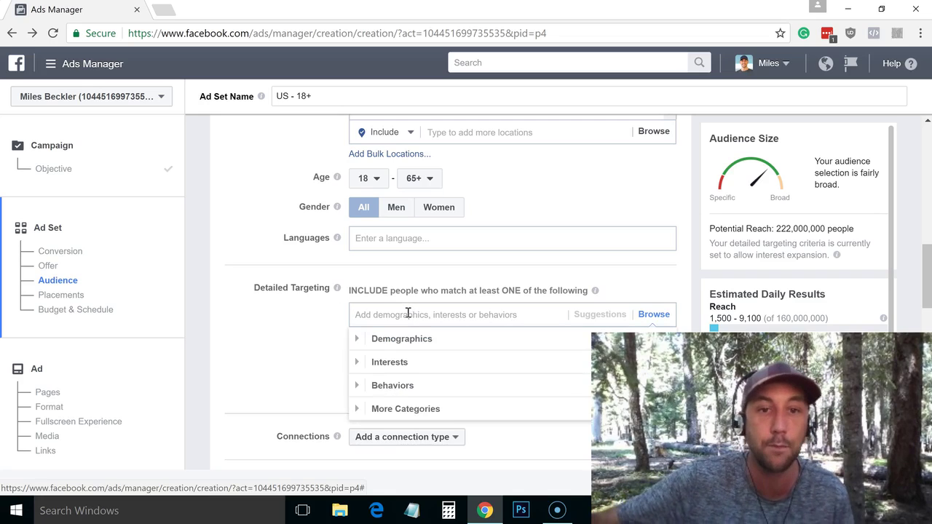
pyautogui.write('ton')
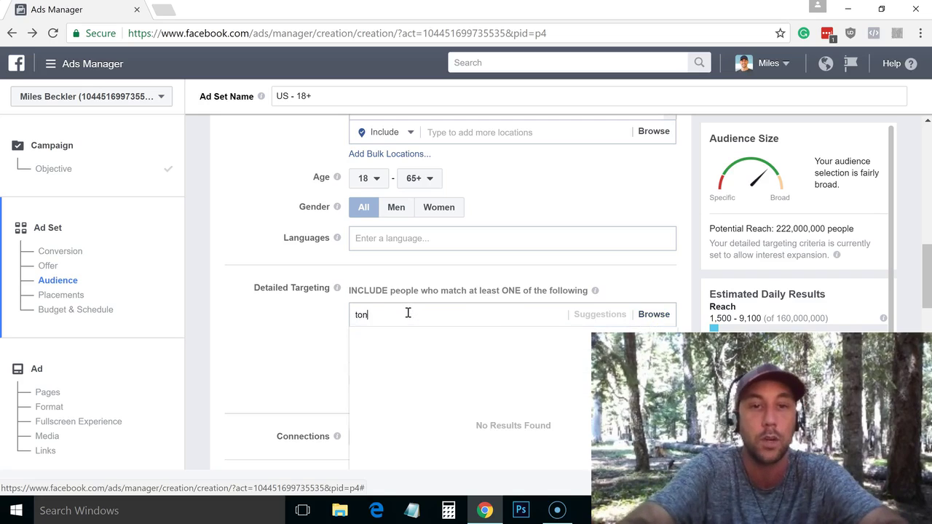
pyautogui.write('y robbins')
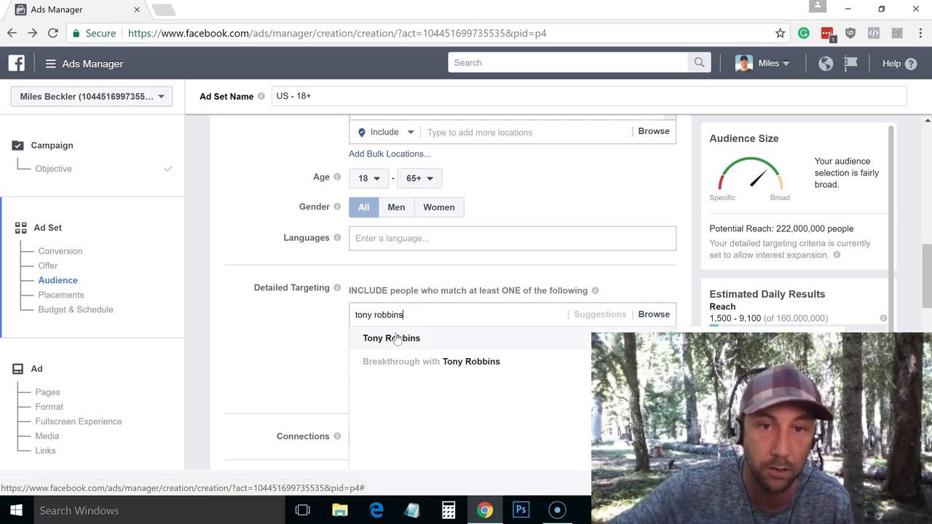
pyautogui.click(397, 337)
pyautogui.scroll(-3, 314, 318)
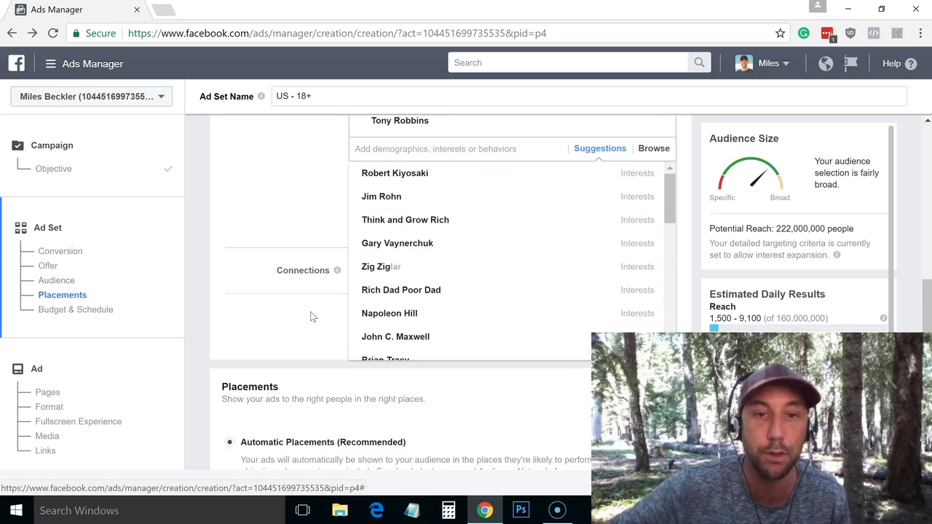
pyautogui.scroll(-1, 312, 317)
pyautogui.scroll(1, 312, 317)
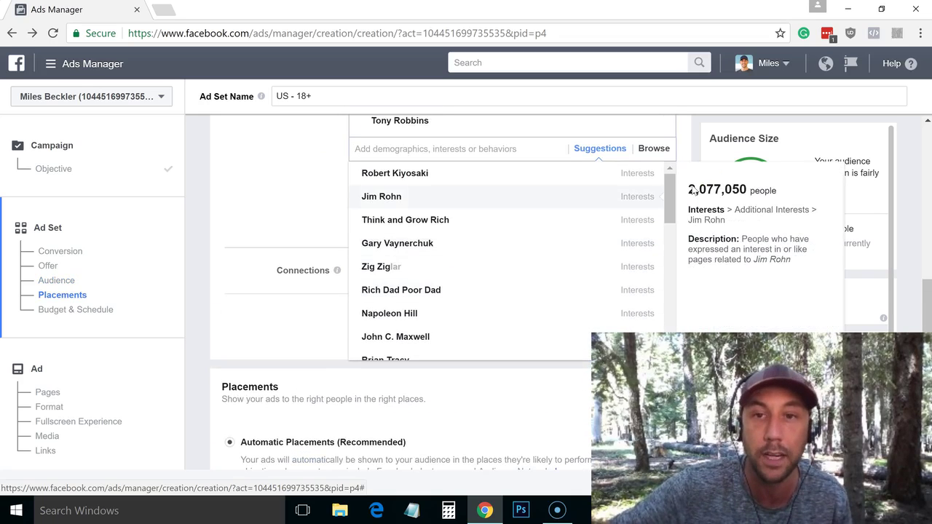
pyautogui.moveTo(670, 191); pyautogui.dragTo(665, 315)
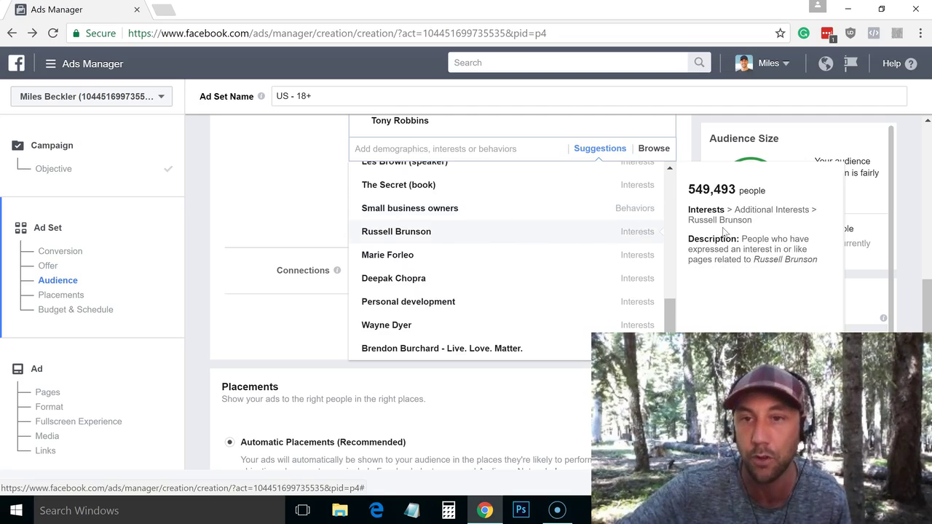
pyautogui.scroll(5, 658, 220)
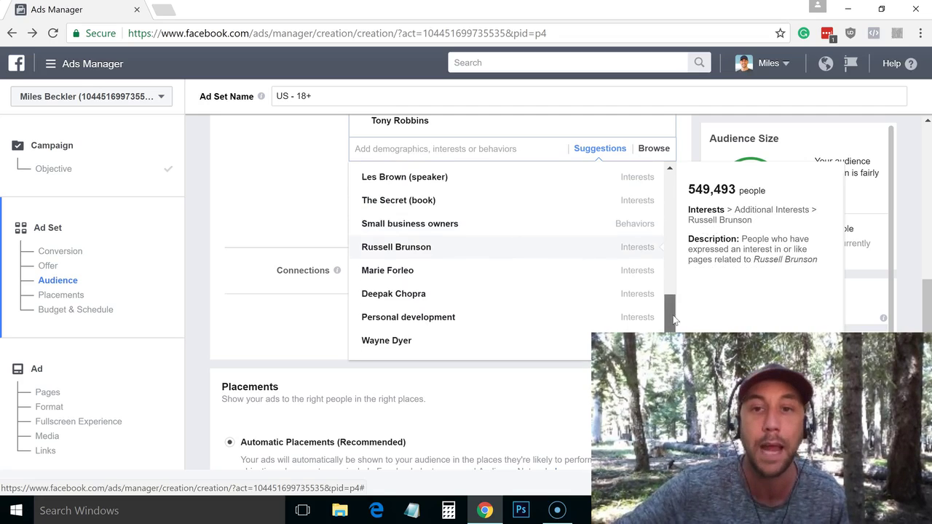
pyautogui.scroll(2, 658, 220)
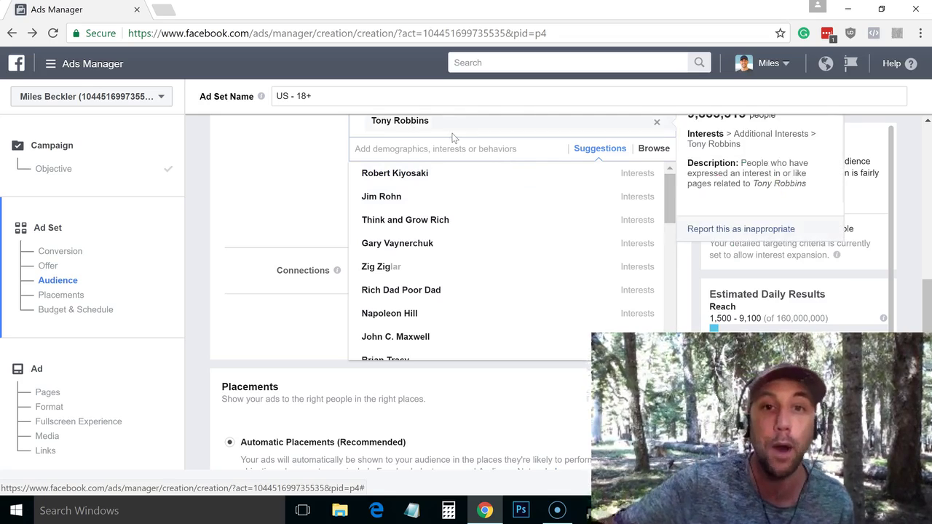
# Add Napoleon Hill from the Suggestions list as a Detailed Targeting interest.
pyautogui.moveTo(422, 178)
pyautogui.scroll(-2, 428, 188)
pyautogui.scroll(3, 428, 191)
pyautogui.scroll(2, 428, 201)
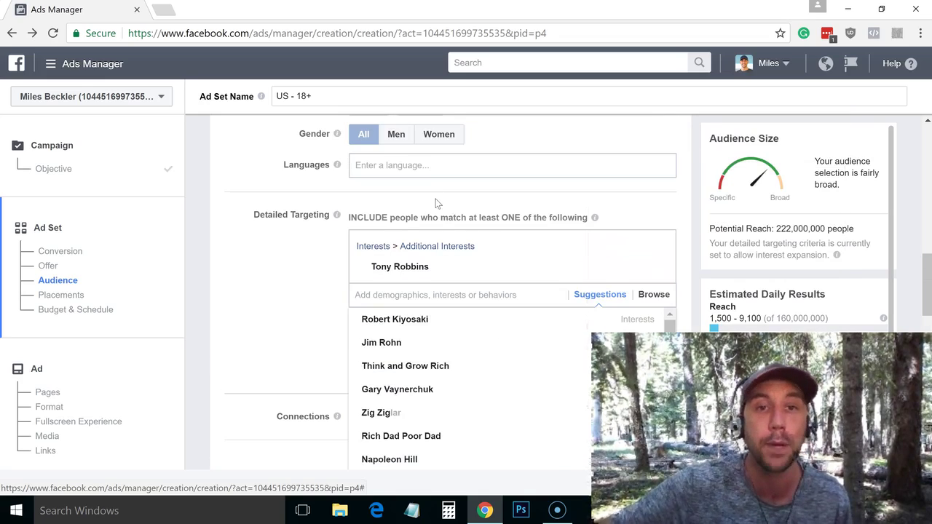
pyautogui.scroll(-1, 386, 291)
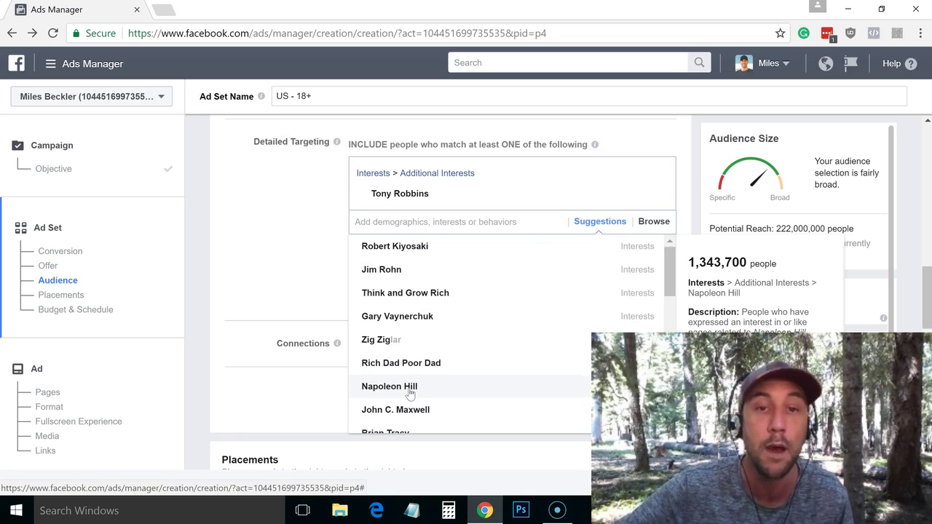
pyautogui.click(410, 391)
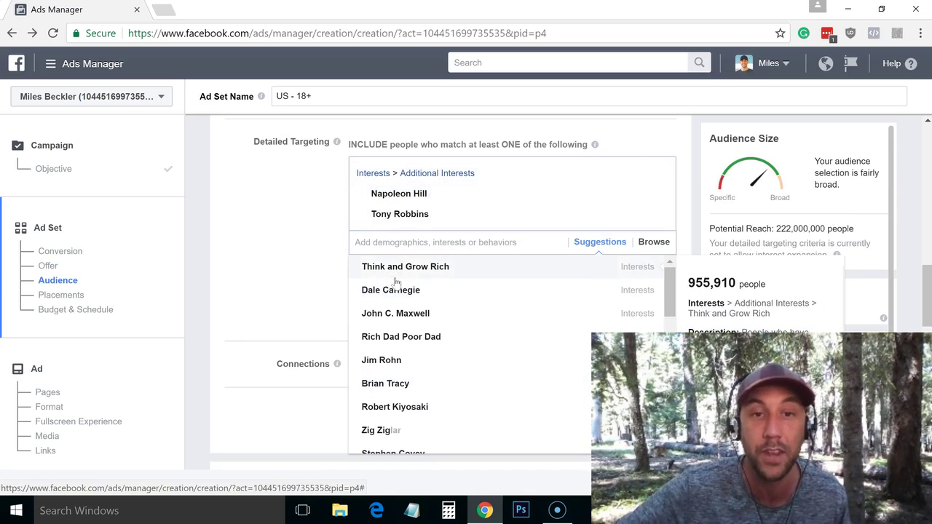
# Remove Tony Robbins from the Detailed Targeting interests.
pyautogui.scroll(-1, 397, 313)
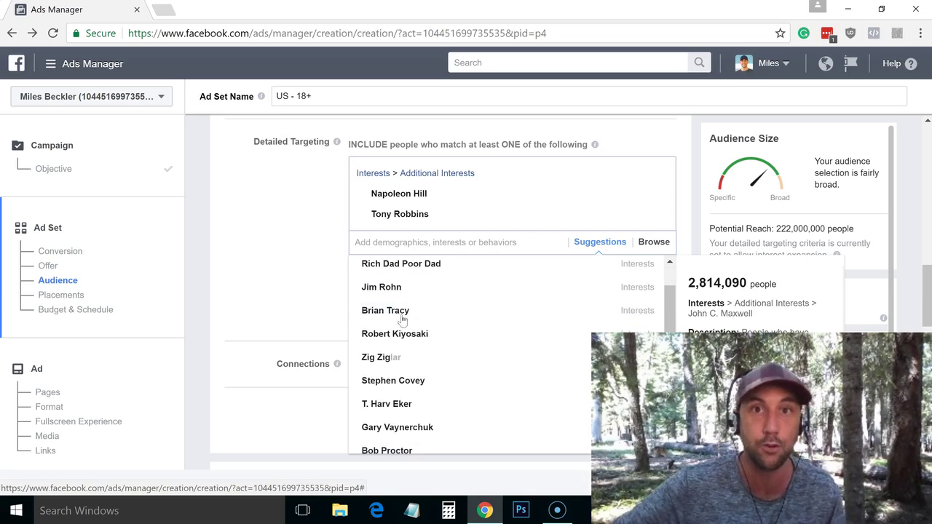
pyautogui.scroll(-3, 416, 336)
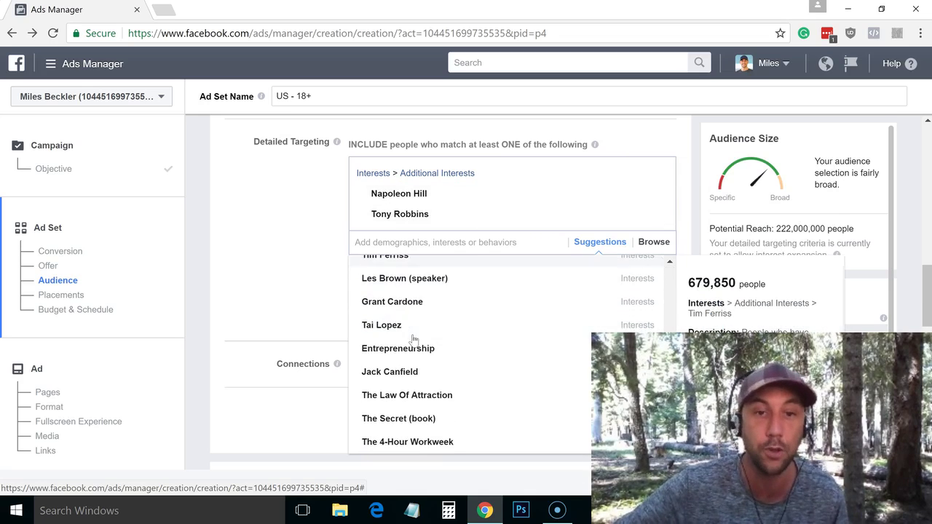
pyautogui.scroll(-2, 419, 340)
pyautogui.scroll(10, 422, 334)
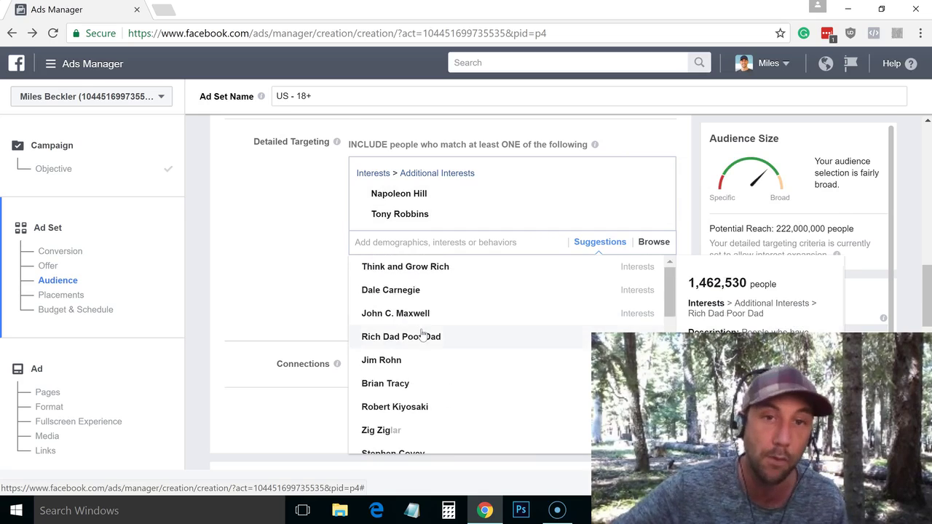
pyautogui.scroll(-2, 379, 318)
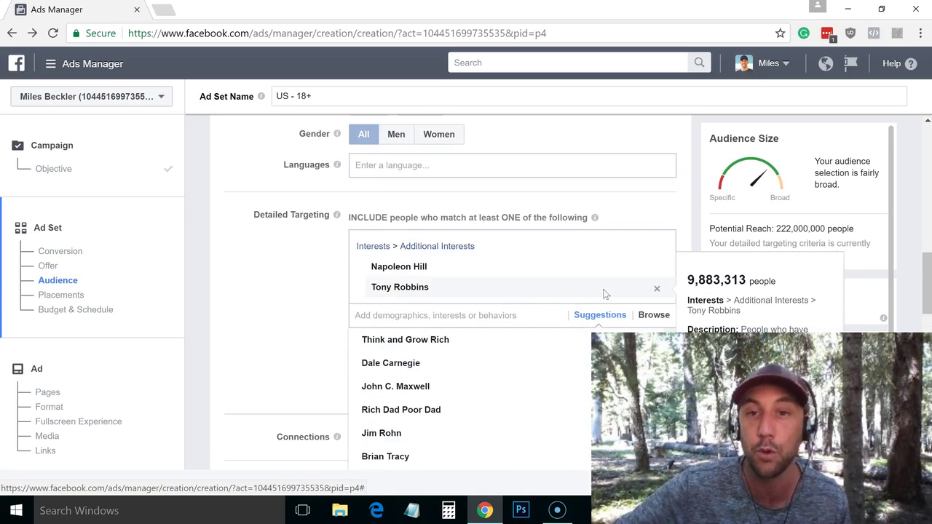
pyautogui.click(655, 290)
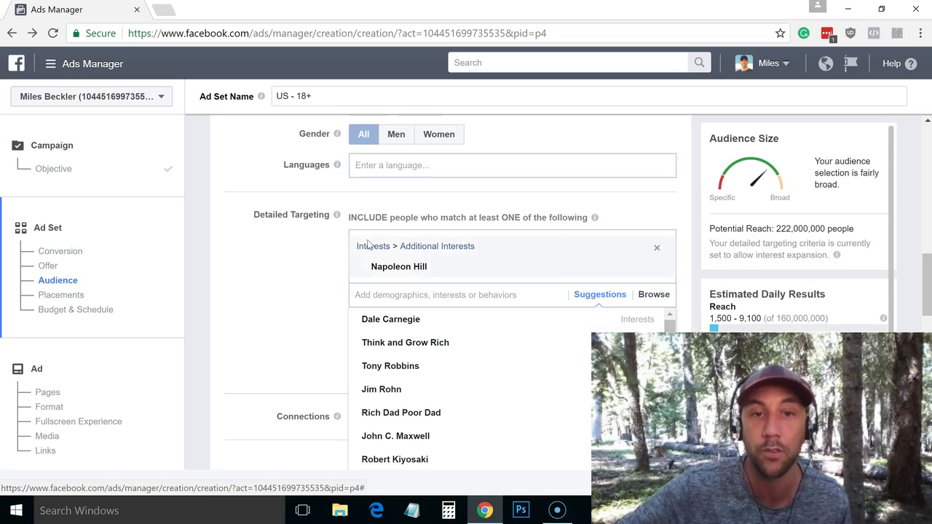
# Add The 4-Hour Workweek from Suggestions as a targeting interest.
pyautogui.scroll(-2, 447, 272)
pyautogui.scroll(-4, 447, 249)
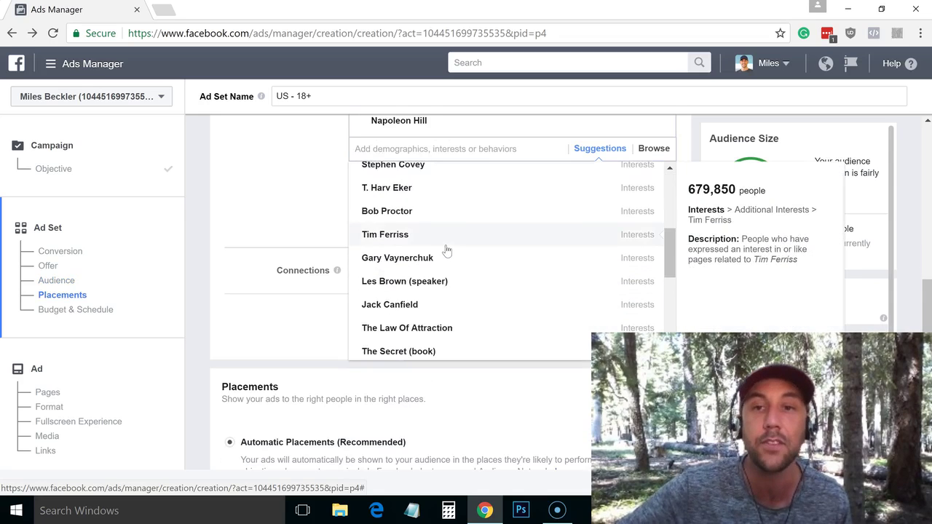
pyautogui.scroll(-2, 443, 251)
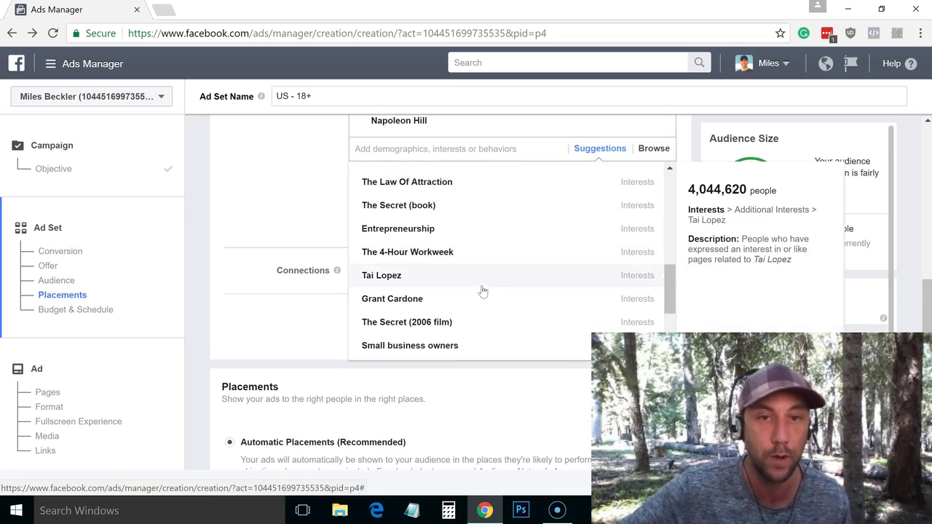
pyautogui.click(465, 258)
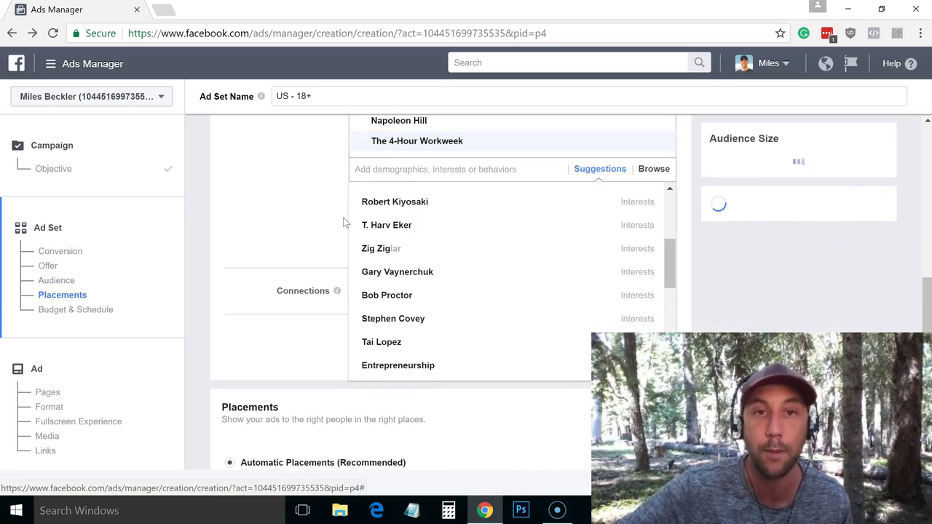
pyautogui.scroll(1, 238, 217)
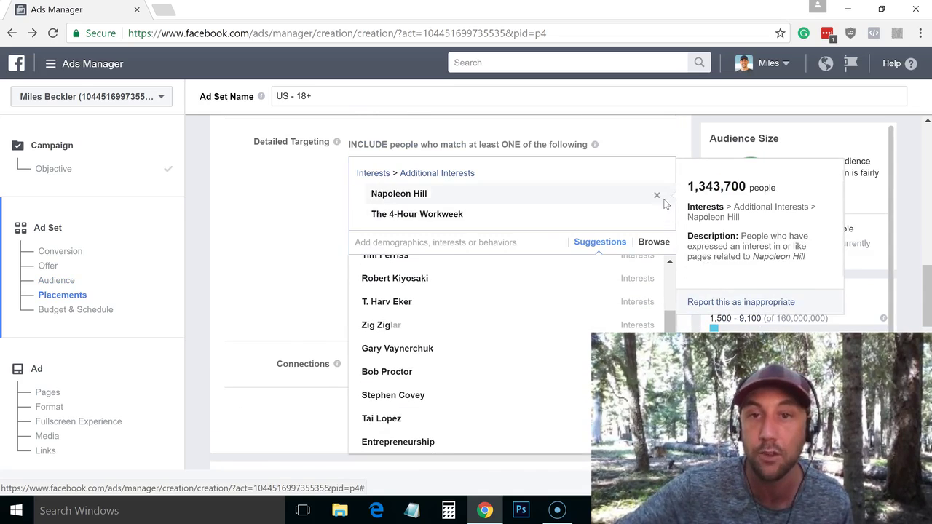
# Remove Napoleon Hill and add Smart Passive Income with Pat Flynn from Suggestions.
pyautogui.click(657, 197)
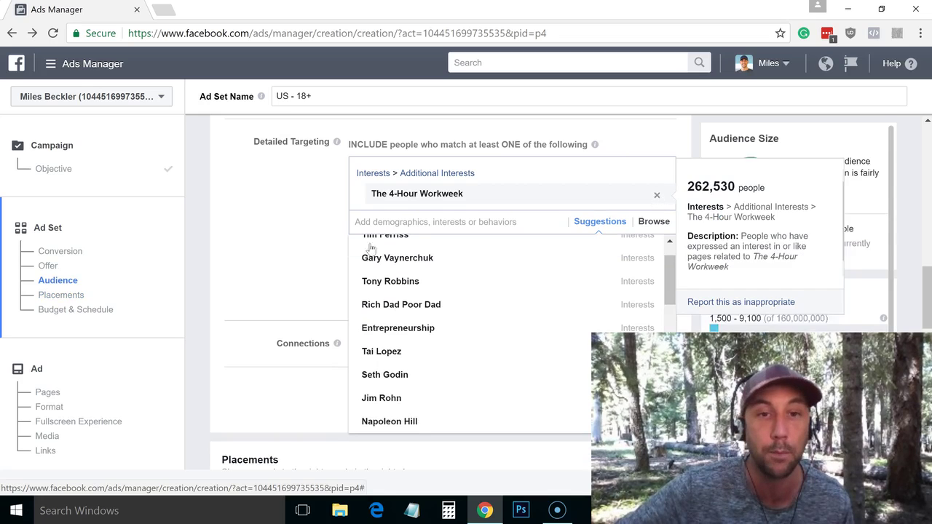
pyautogui.scroll(2, 276, 342)
pyautogui.scroll(-2, 276, 346)
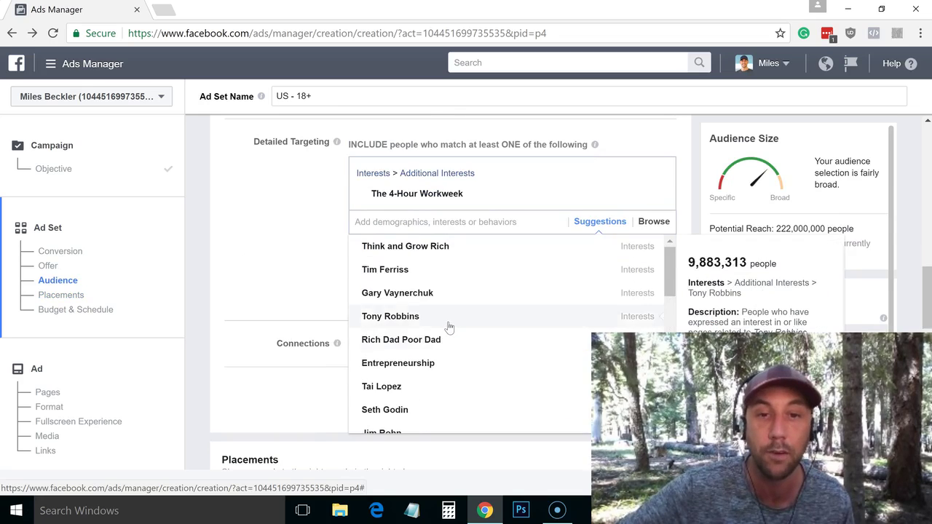
pyautogui.scroll(-2, 449, 328)
pyautogui.scroll(-3, 449, 327)
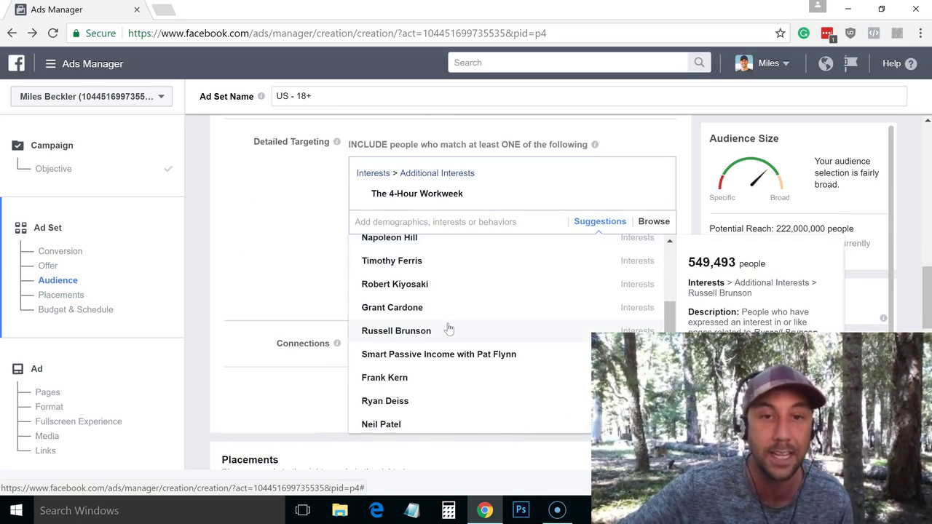
pyautogui.scroll(-1, 449, 329)
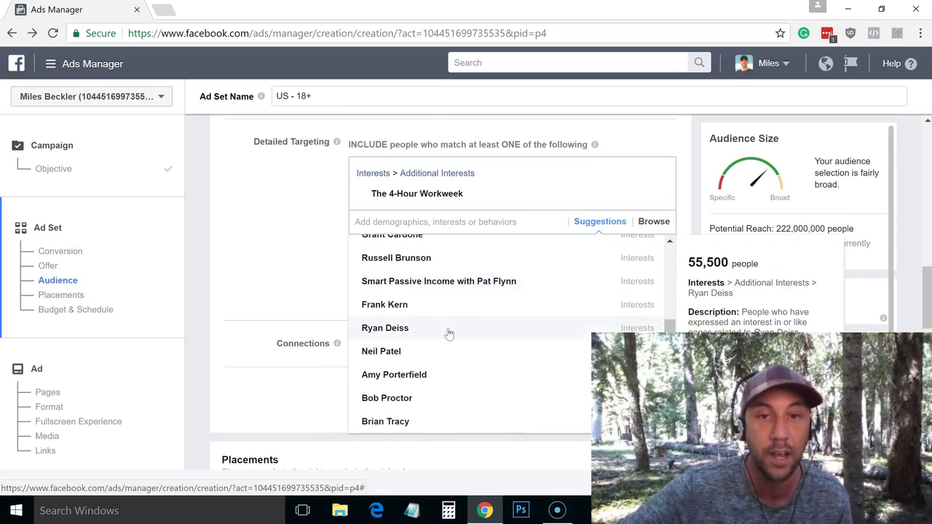
pyautogui.click(447, 284)
# Remove The 4-Hour Workweek from the targeted interests.
pyautogui.moveTo(637, 218)
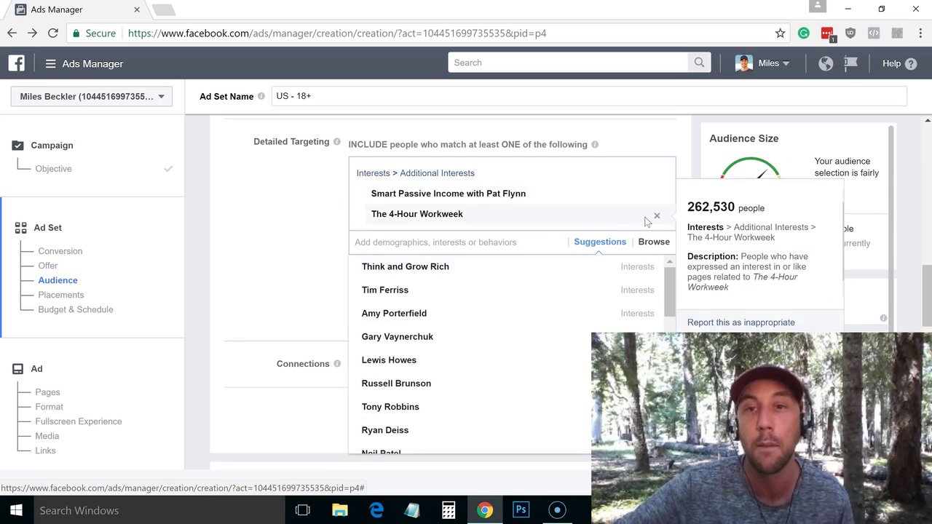
pyautogui.click(658, 218)
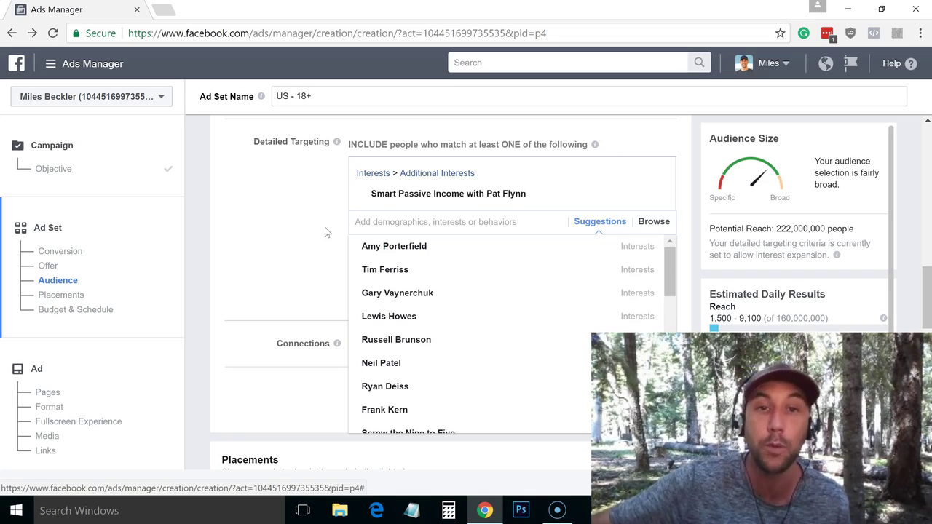
pyautogui.moveTo(389, 246)
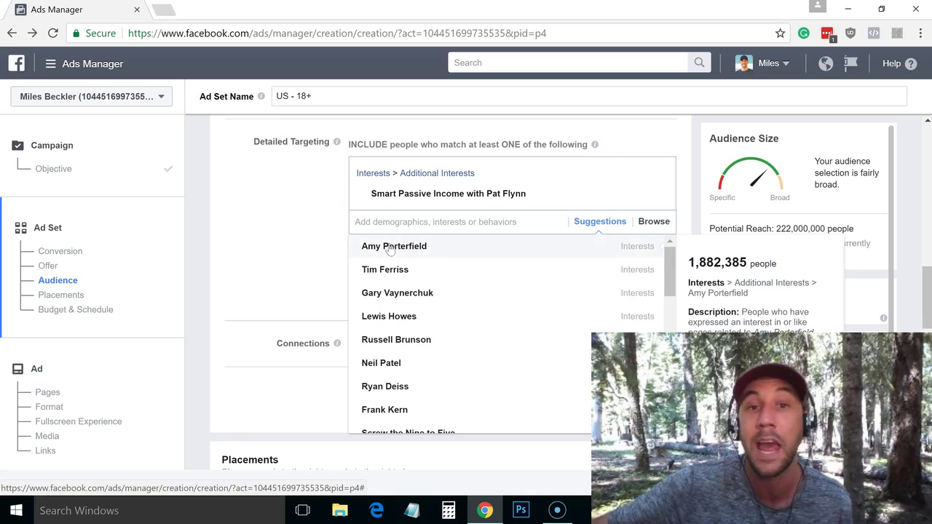
pyautogui.scroll(-1, 392, 250)
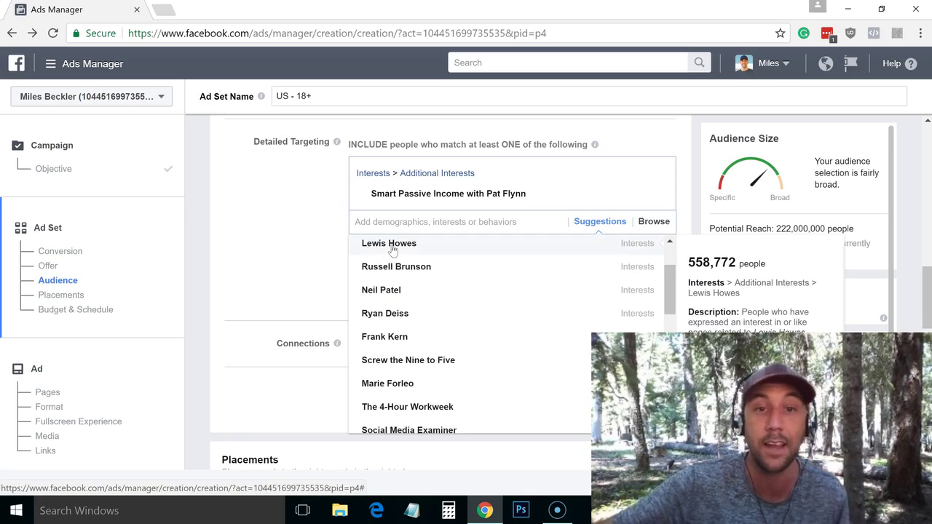
pyautogui.scroll(1, 391, 250)
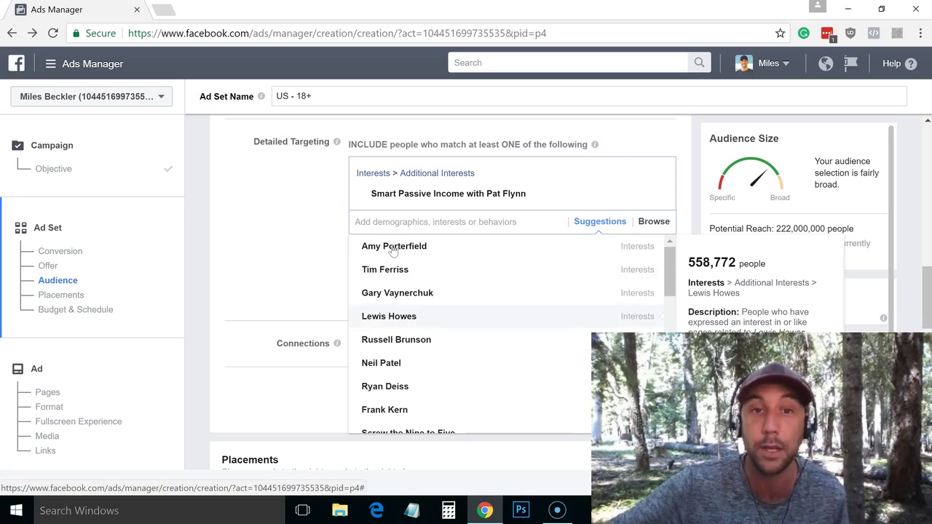
# Add Amy Porterfield and remove Smart Passive Income with Pat Flynn from targeting.
pyautogui.click(464, 241)
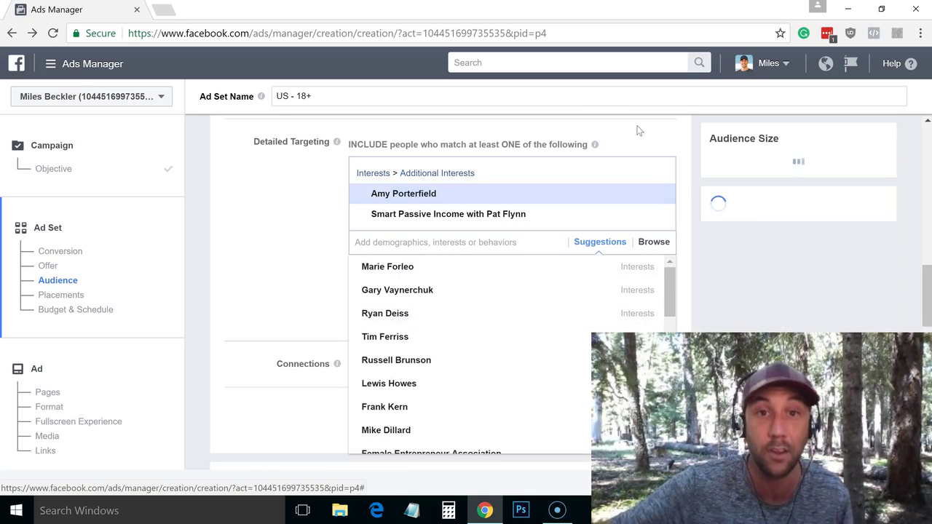
pyautogui.click(656, 217)
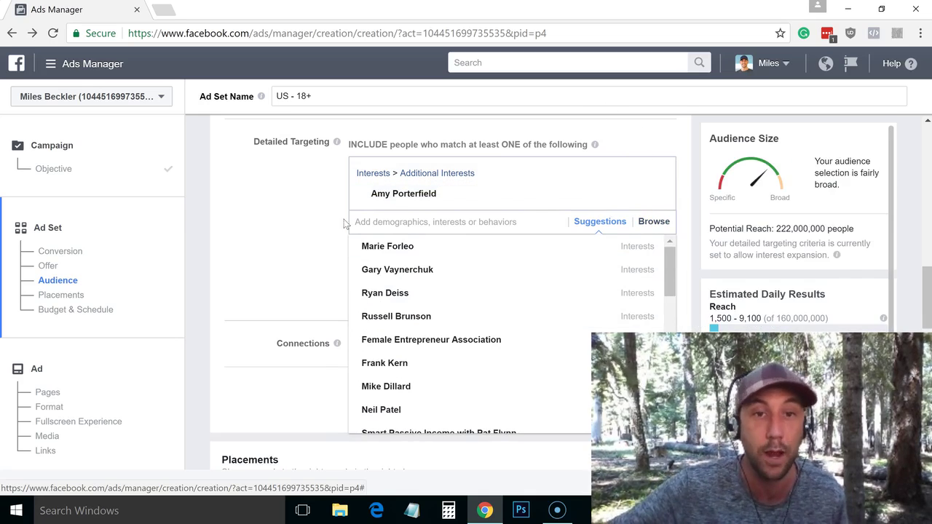
pyautogui.scroll(-1, 386, 246)
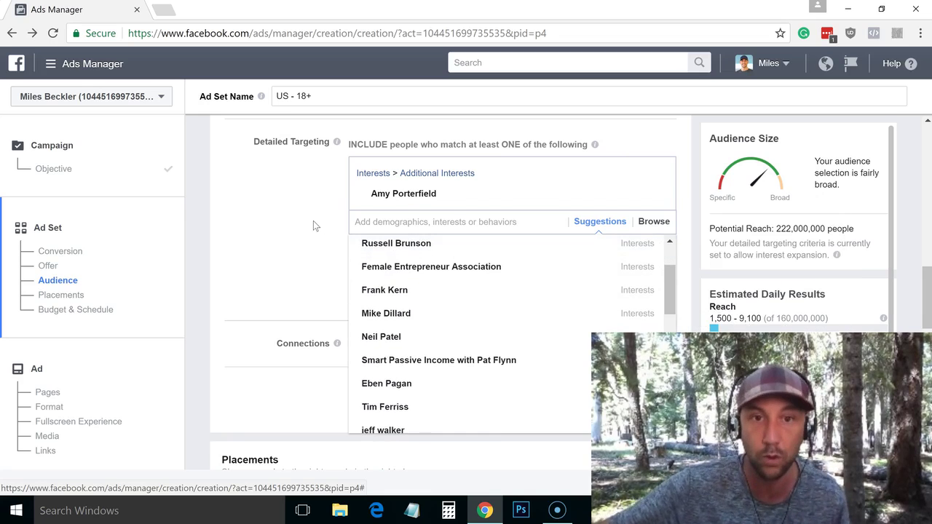
pyautogui.scroll(-2, 313, 228)
# Add Perry Belcher, remove Amy Porterfield, and open the Ads Manager tools menu.
pyautogui.scroll(2, 362, 243)
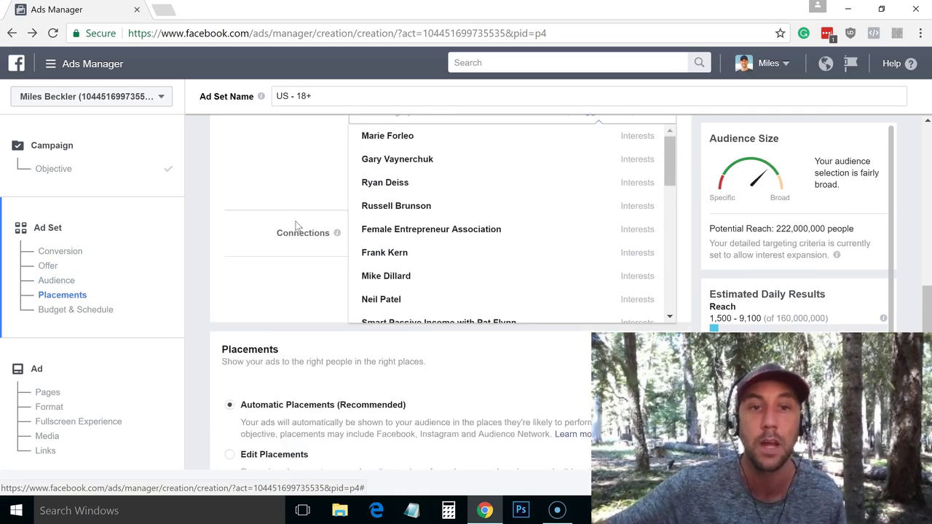
pyautogui.scroll(2, 297, 233)
pyautogui.scroll(-5, 416, 265)
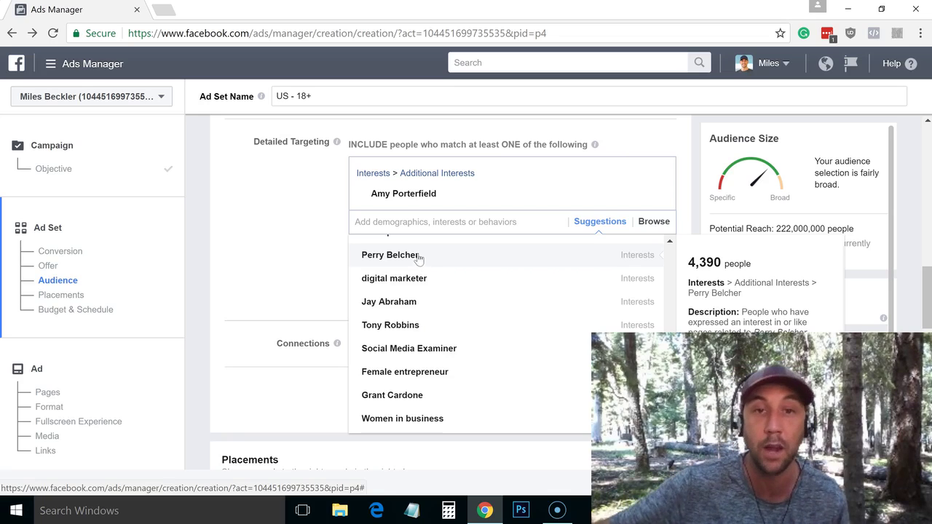
pyautogui.click(417, 256)
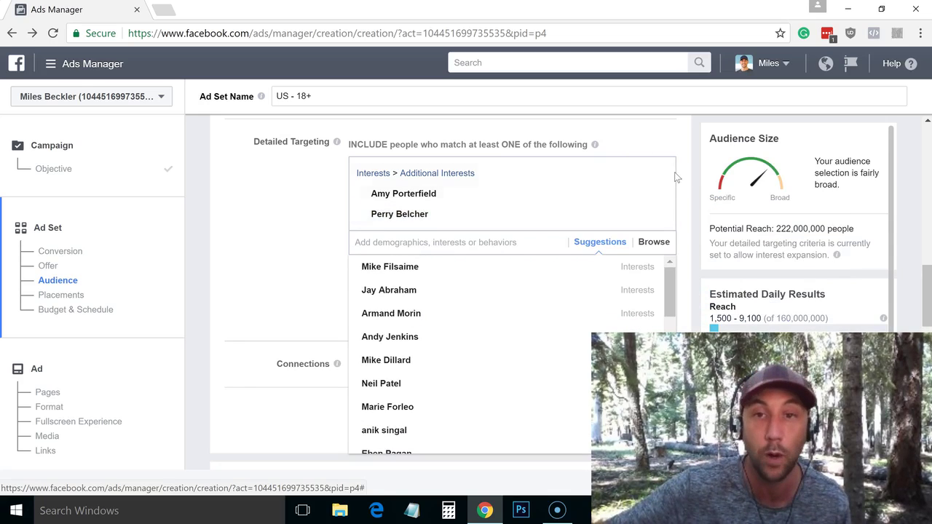
pyautogui.click(654, 197)
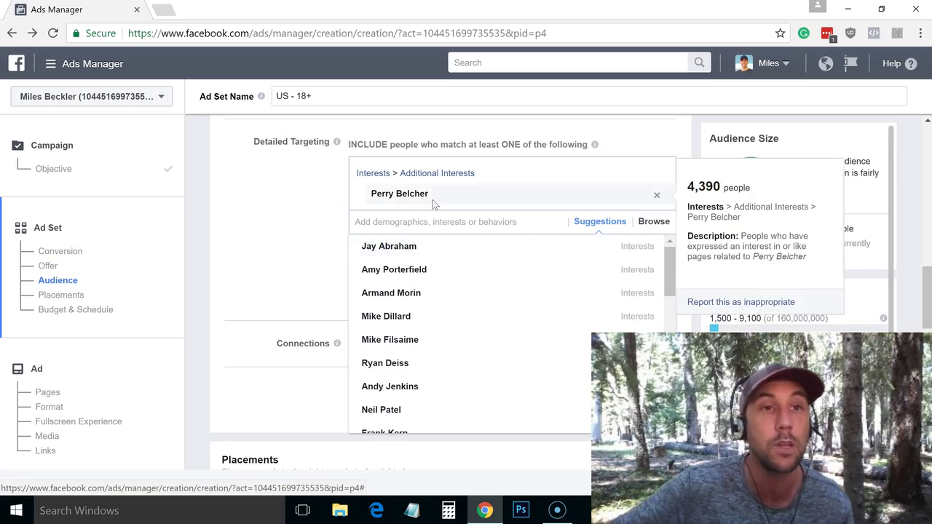
pyautogui.click(54, 67)
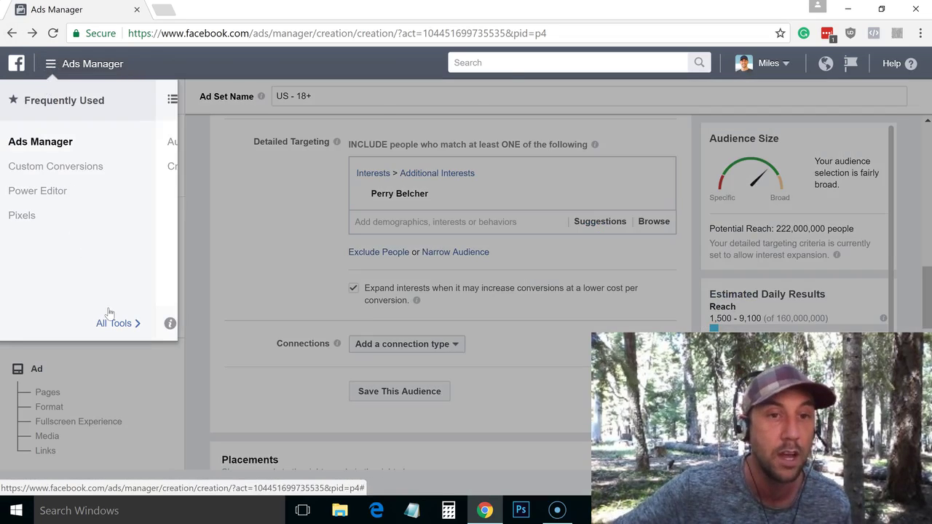
# Open Audience Insights from All Tools > Plan in a new browser tab, then return to the ad set.
pyautogui.moveTo(108, 323)
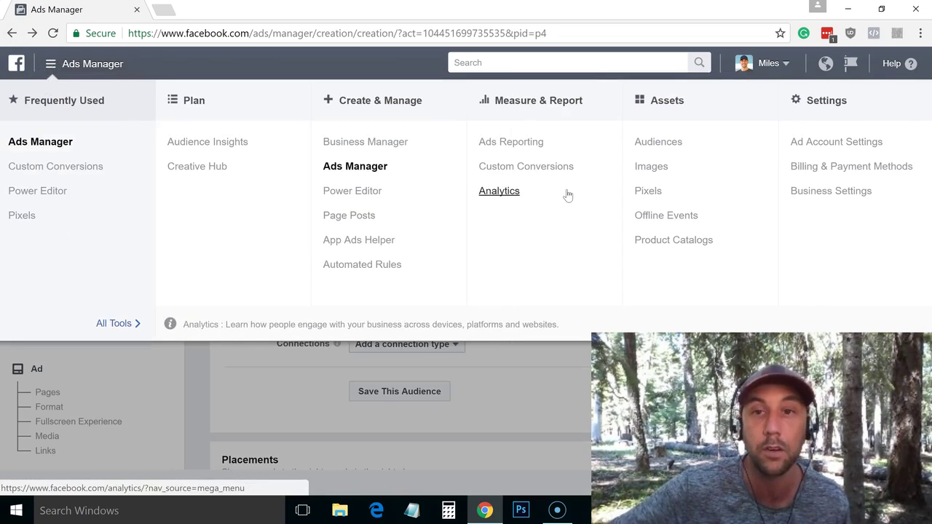
pyautogui.middleClick(199, 141)
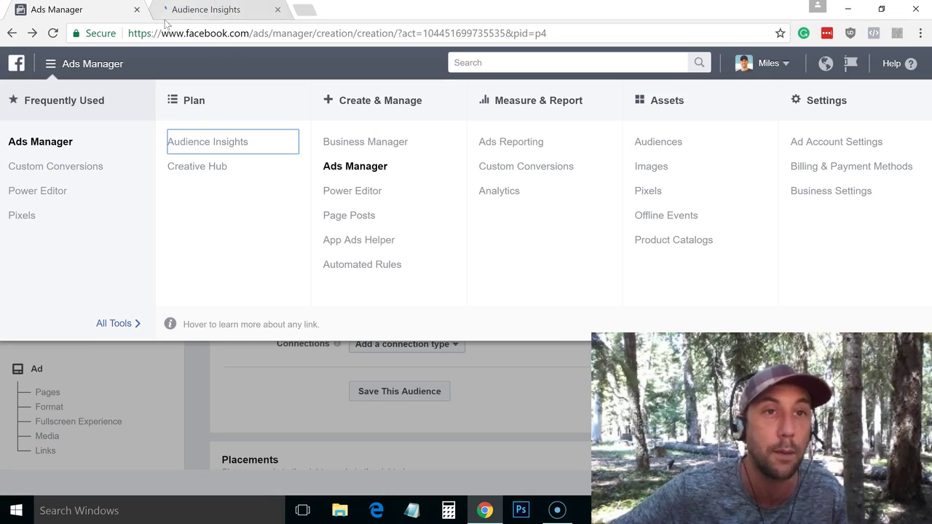
pyautogui.click(193, 11)
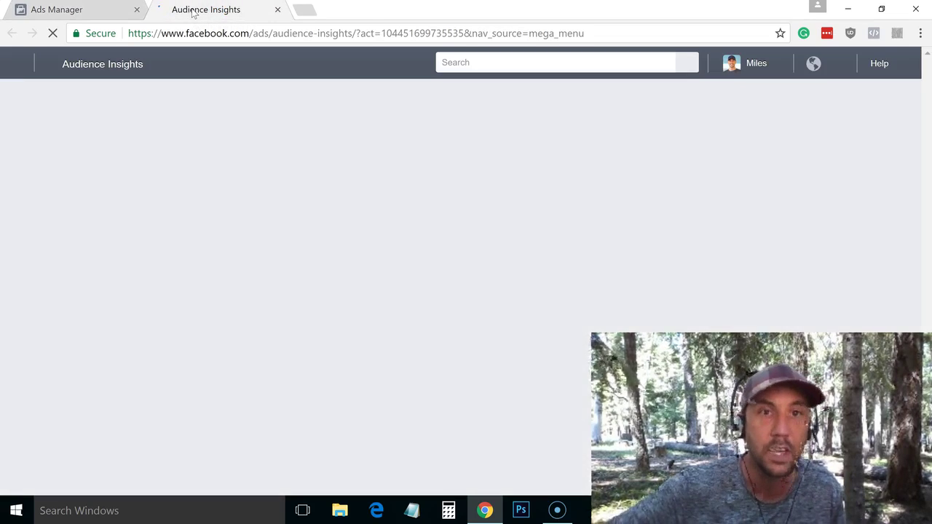
pyautogui.click(117, 11)
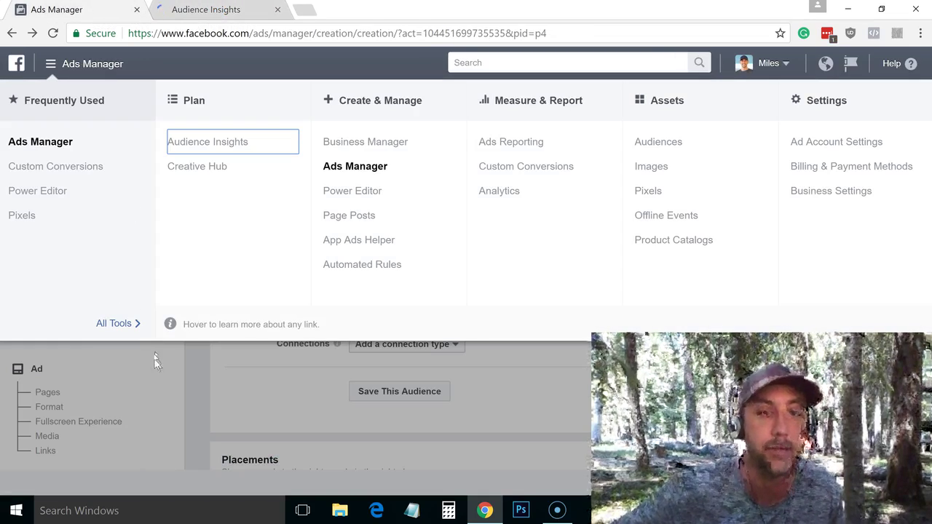
# Close the tools panel and remove Perry Belcher from Detailed Targeting.
pyautogui.click(173, 364)
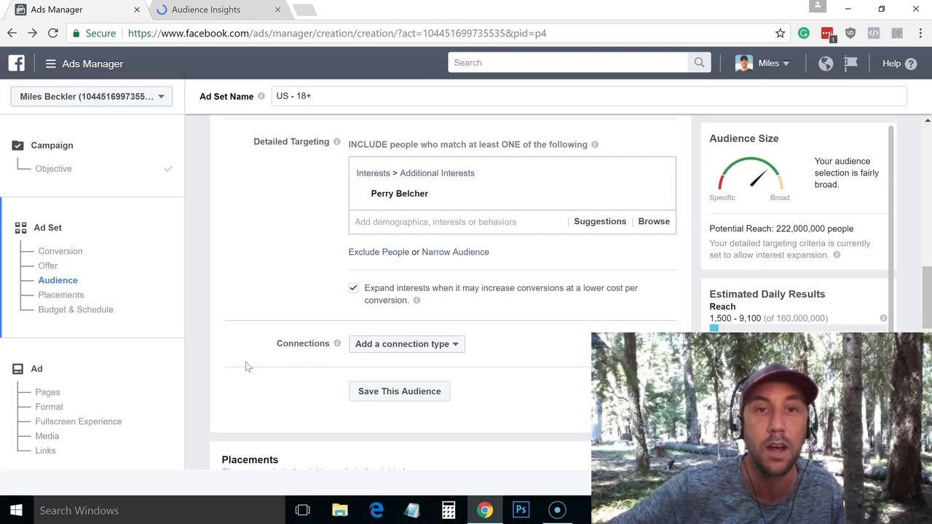
pyautogui.moveTo(404, 192)
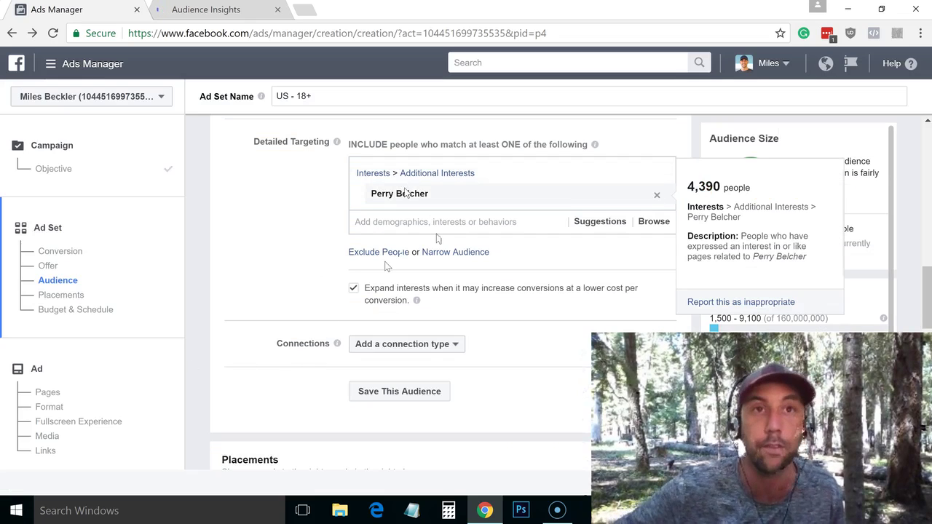
pyautogui.click(657, 197)
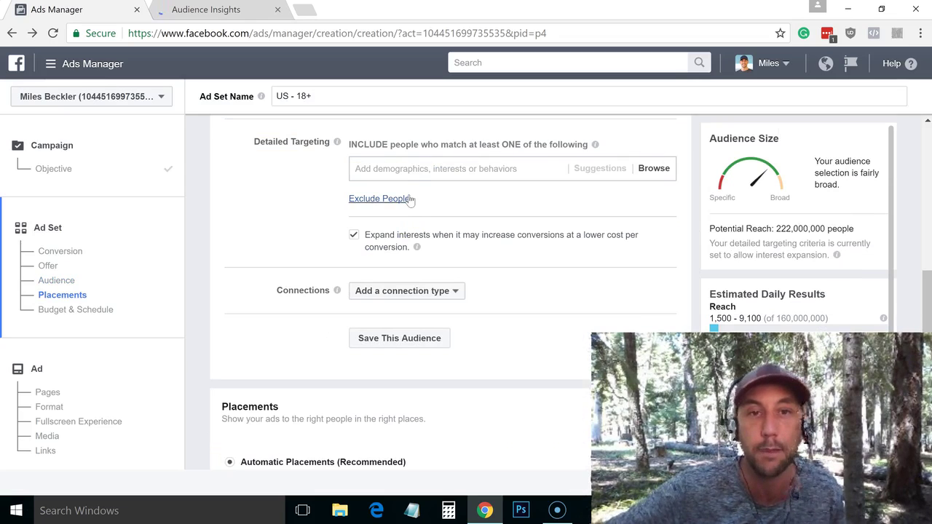
# Search 'amy porterfi', add Amy Porterfield as the interest, and review its suggestions.
pyautogui.click(408, 174)
pyautogui.write('a')
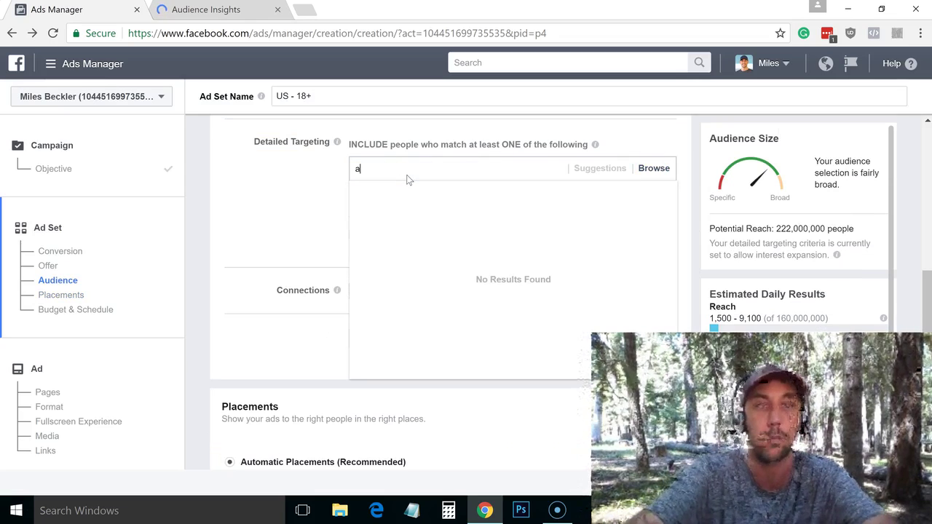
pyautogui.write('my porterfield')
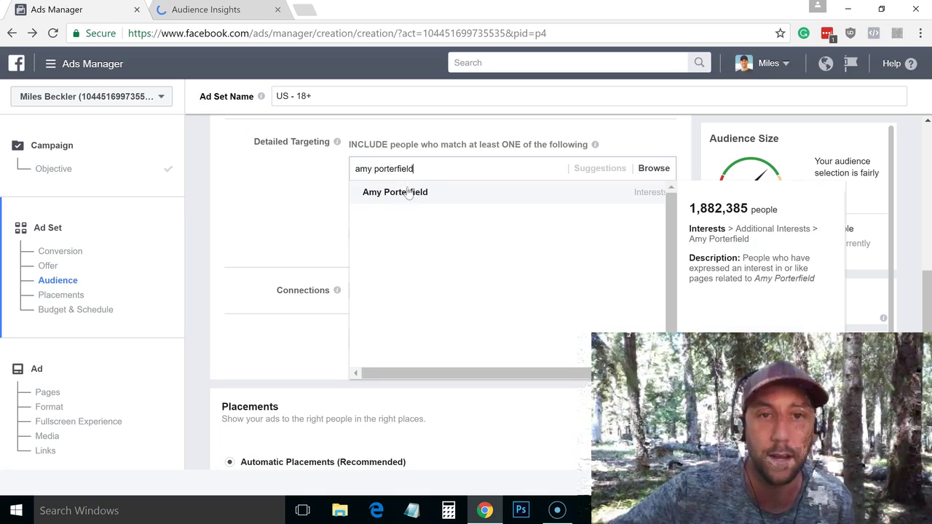
pyautogui.click(404, 193)
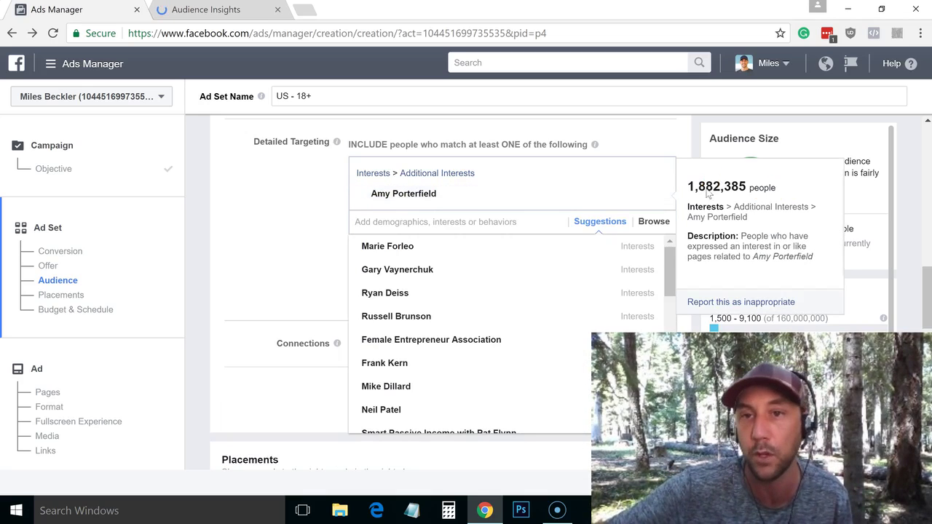
pyautogui.click(288, 195)
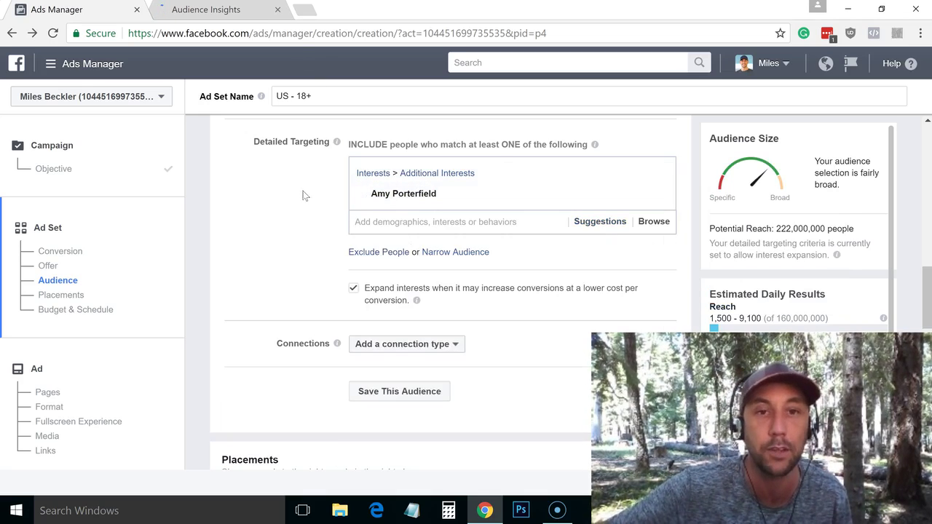
pyautogui.moveTo(379, 191)
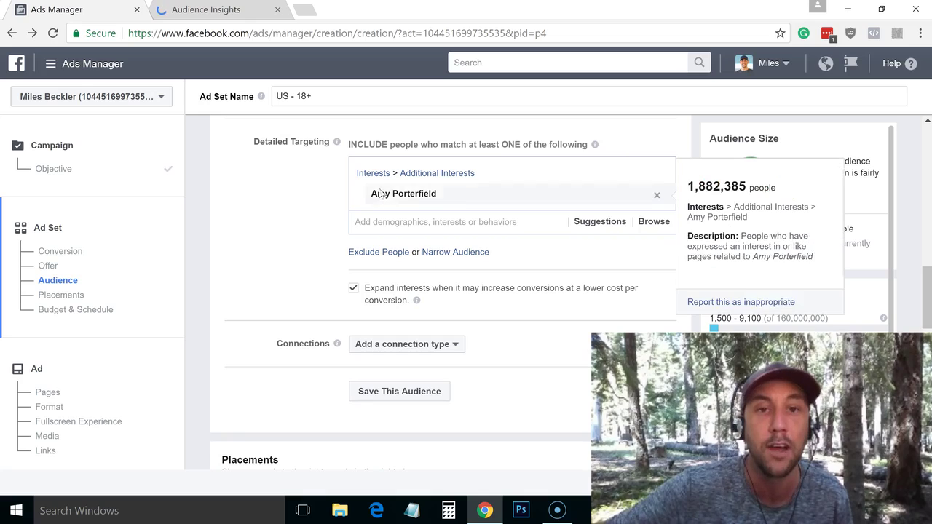
pyautogui.click(420, 221)
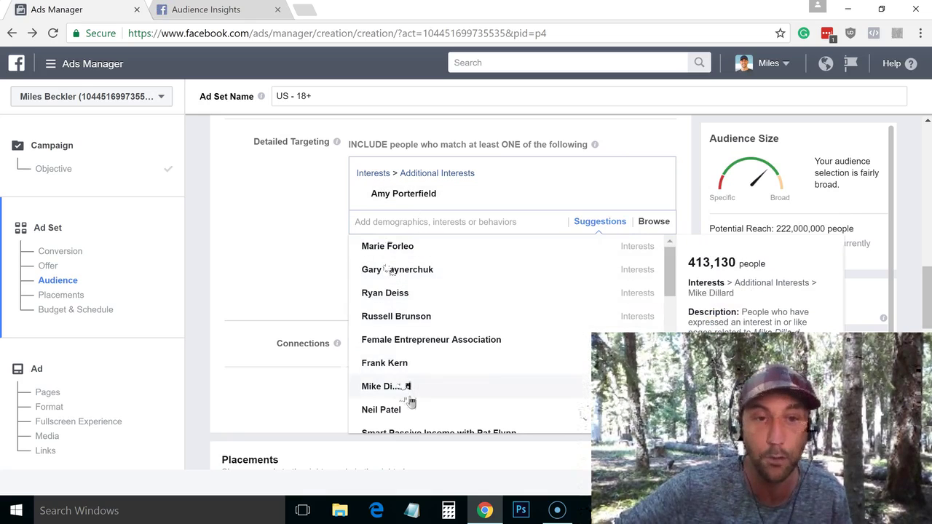
pyautogui.scroll(-3, 548, 330)
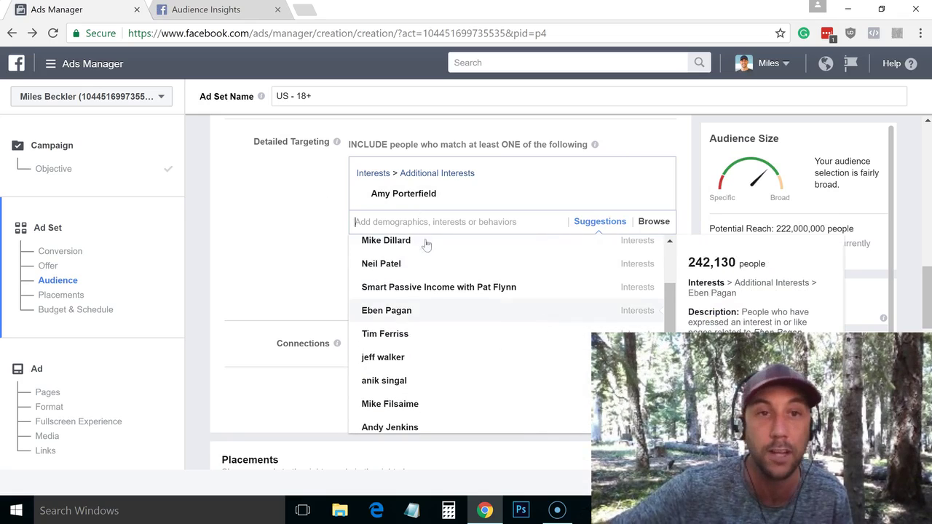
# Build an Everyone on Facebook audience with the Amy Porterfield interest and view its Page Likes.
pyautogui.click(255, 17)
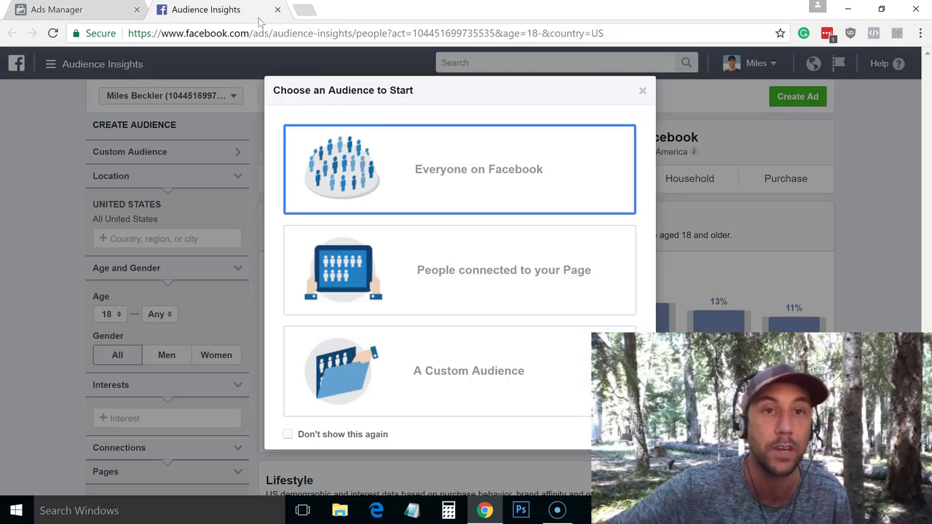
pyautogui.click(422, 166)
pyautogui.scroll(-1, 139, 329)
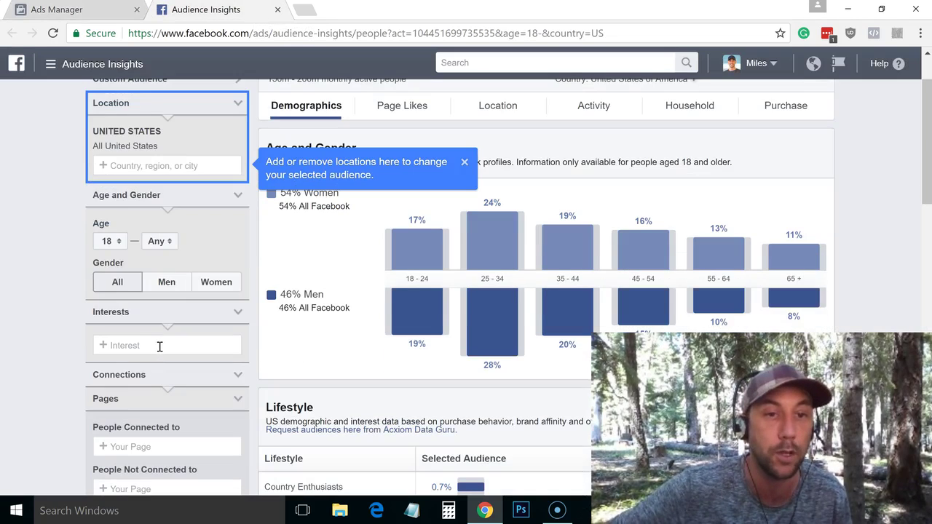
pyautogui.write('amy po')
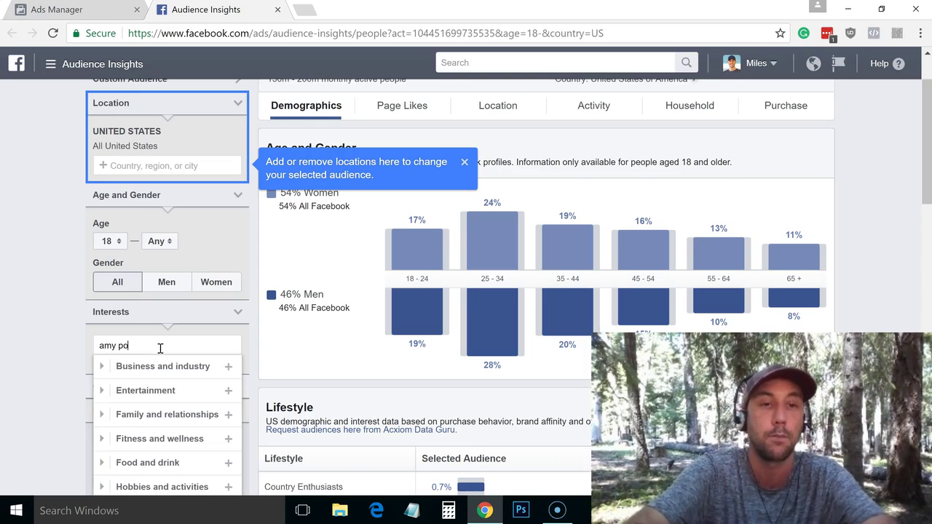
pyautogui.write('rterfiel')
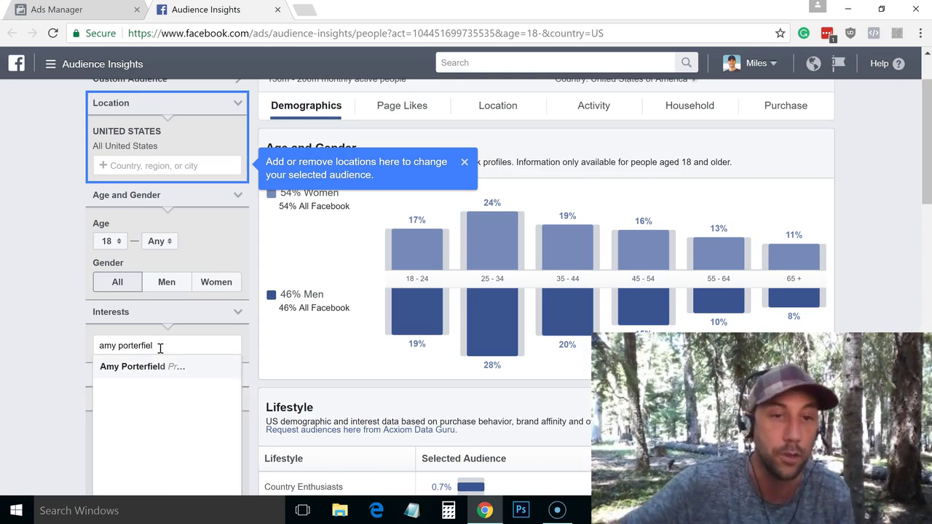
pyautogui.click(166, 366)
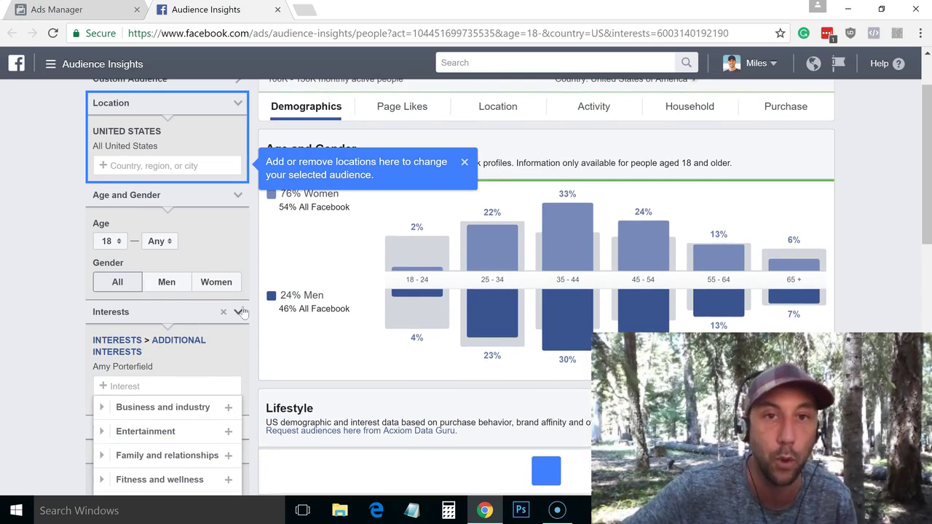
pyautogui.click(393, 108)
pyautogui.scroll(-1, 505, 145)
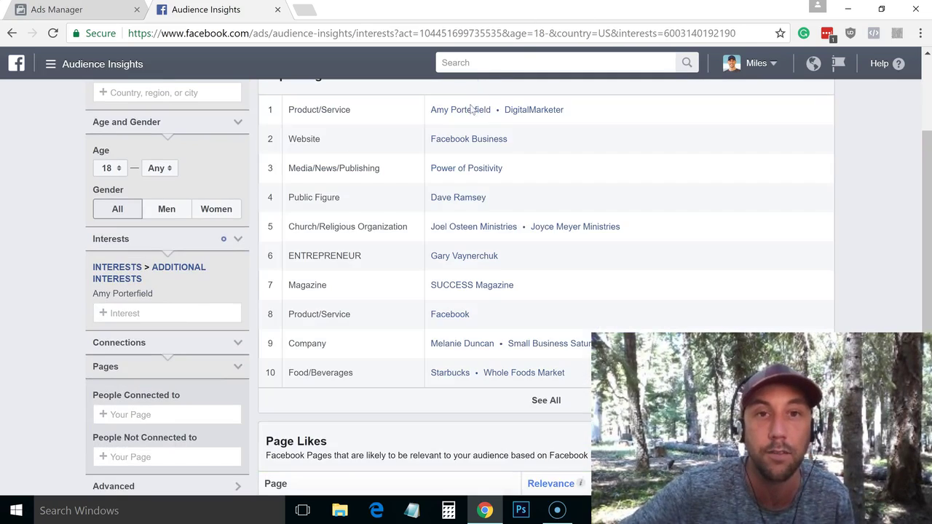
# Use See More twice on the Amy Porterfield Page Likes table to list over 20 pages.
pyautogui.scroll(1, 910, 257)
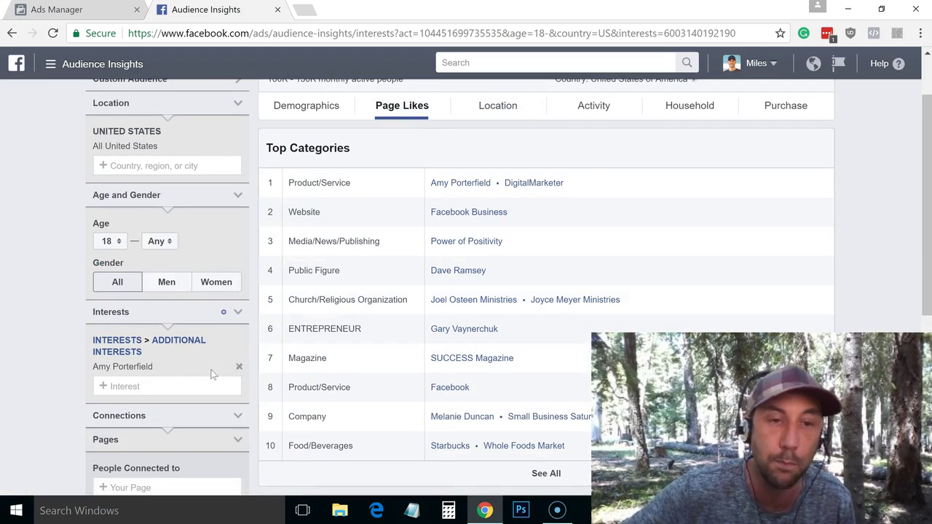
pyautogui.scroll(-2, 784, 222)
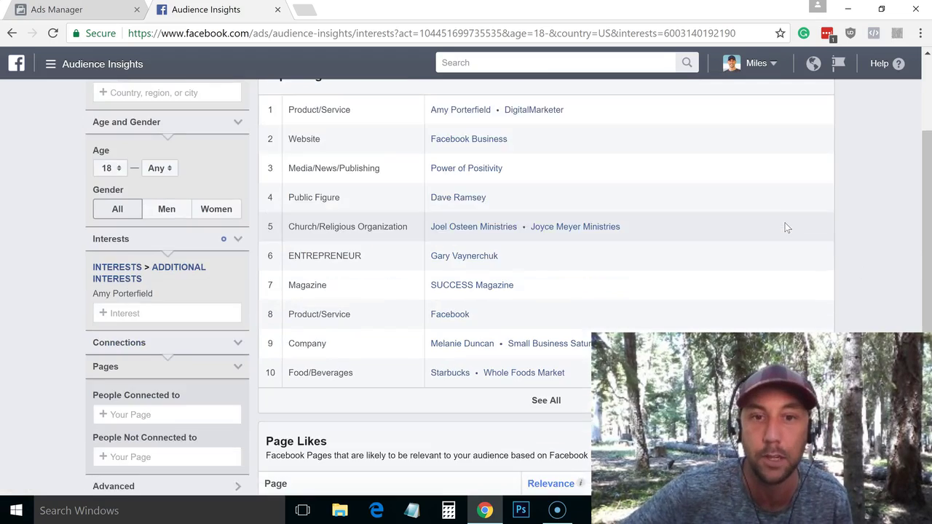
pyautogui.scroll(-1, 786, 220)
pyautogui.scroll(1, 784, 221)
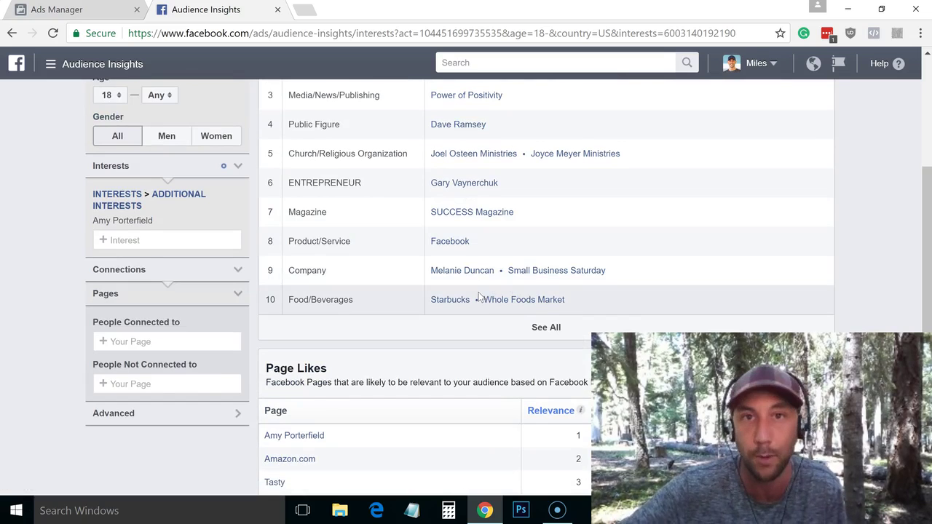
pyautogui.scroll(-2, 481, 295)
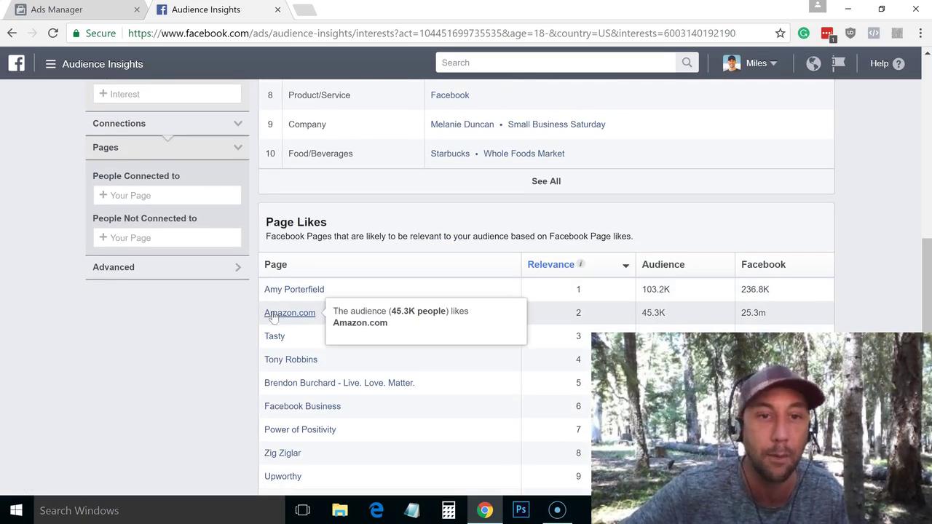
pyautogui.scroll(-1, 247, 329)
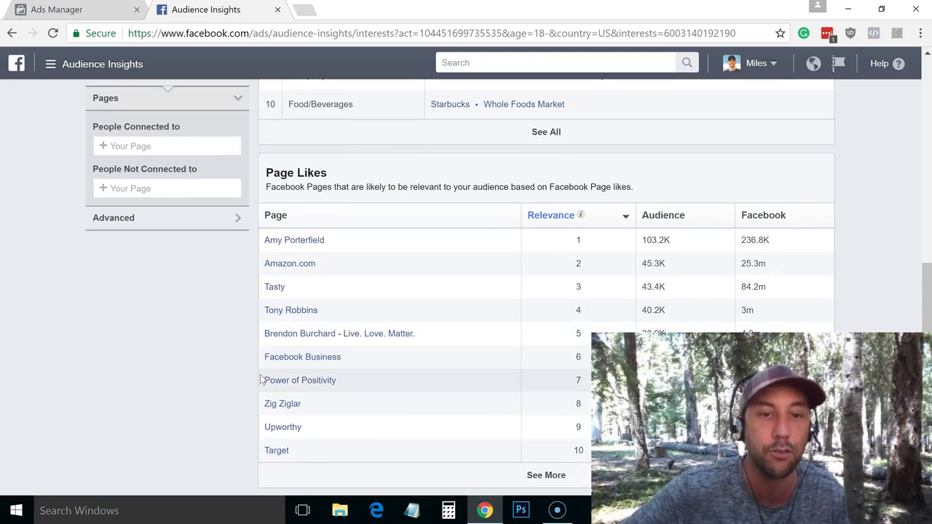
pyautogui.click(560, 486)
pyautogui.scroll(-2, 424, 251)
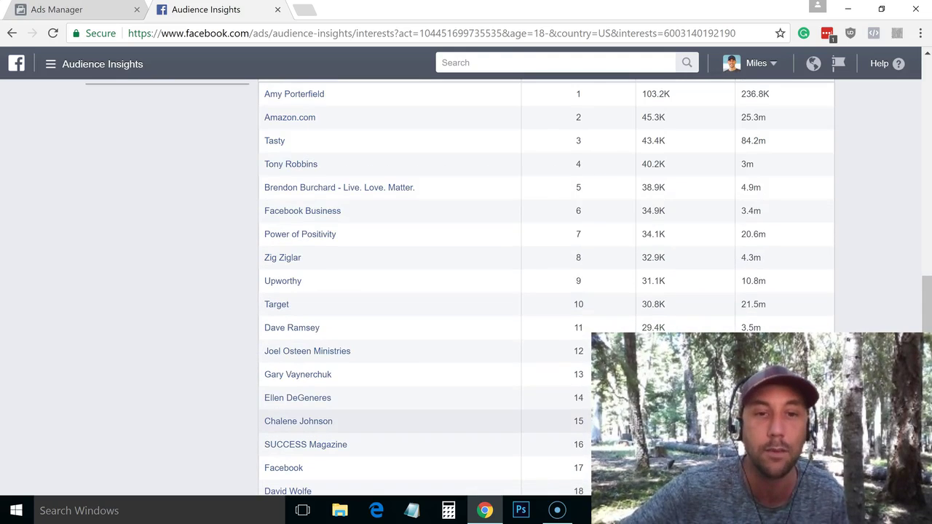
pyautogui.scroll(-2, 426, 350)
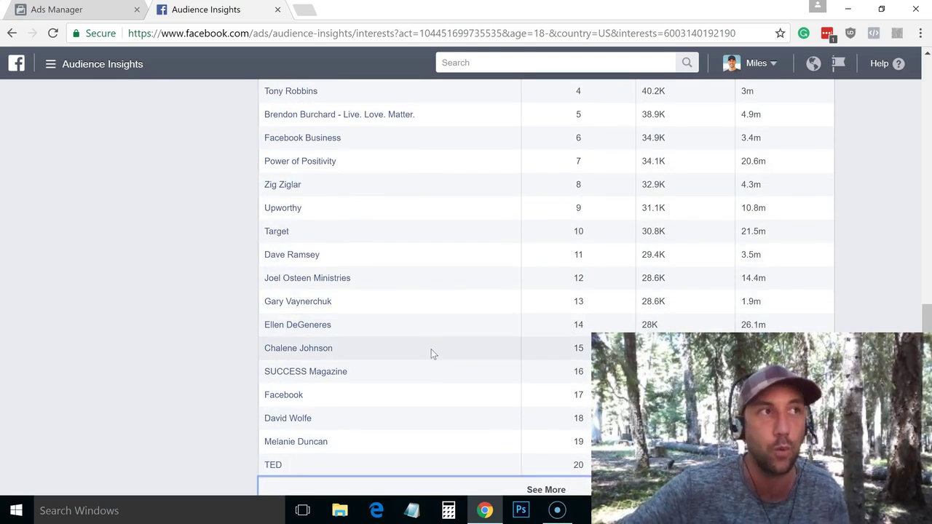
pyautogui.click(571, 475)
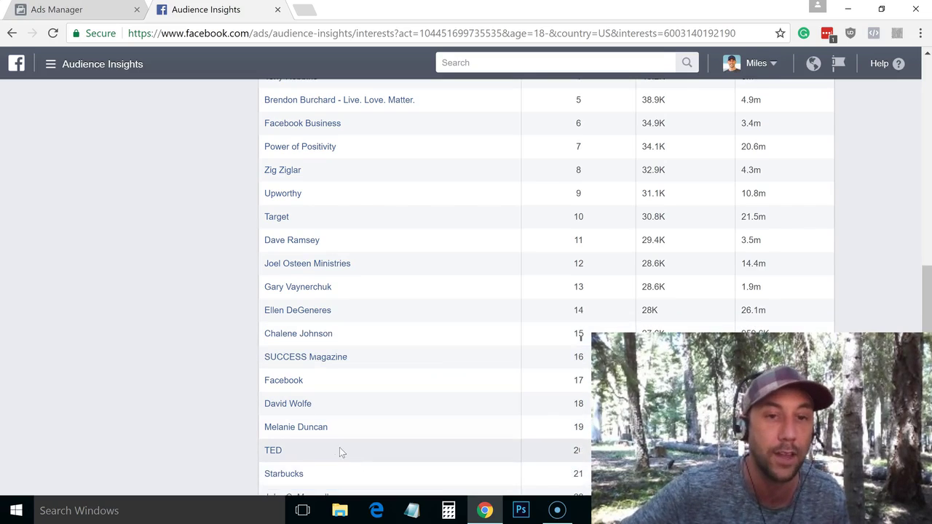
pyautogui.moveTo(331, 359)
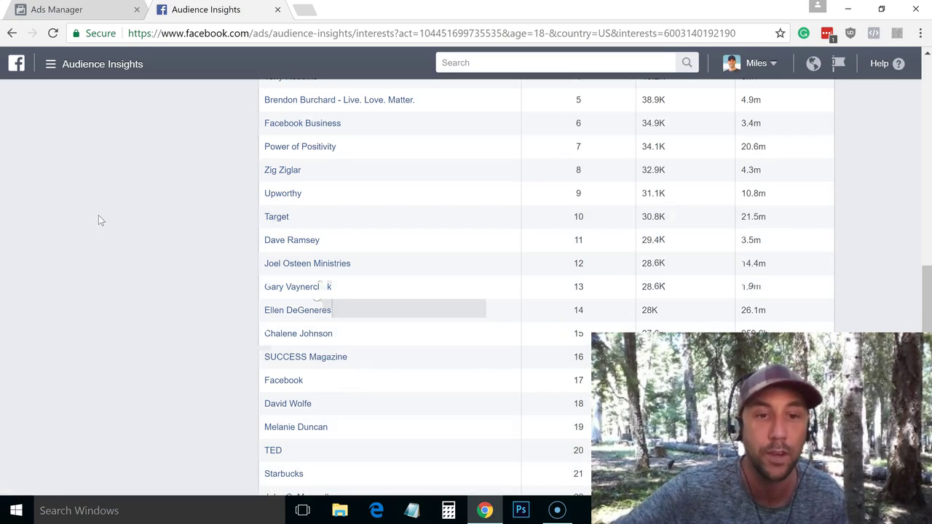
pyautogui.scroll(5, 102, 219)
pyautogui.scroll(3, 102, 218)
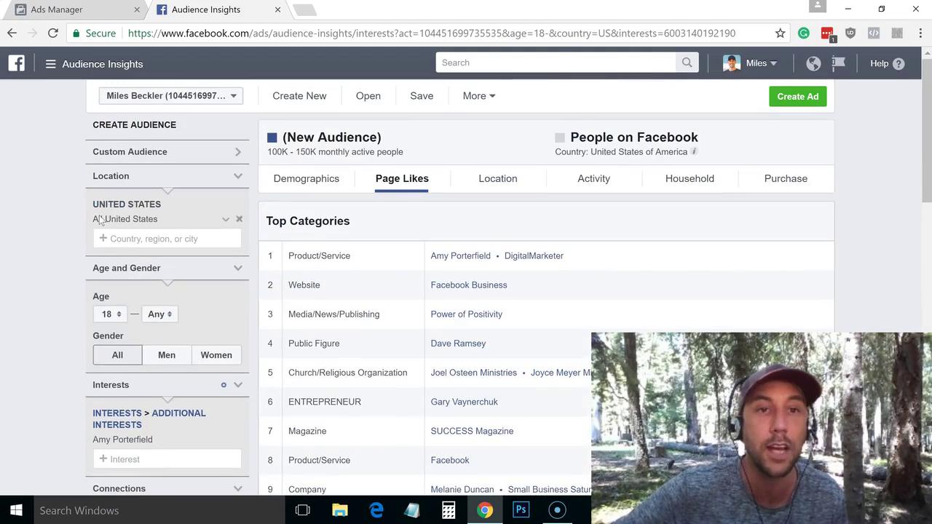
# Compare the ad set's Detailed Targeting against the Amy Porterfield Audience Insights page.
pyautogui.click(76, 11)
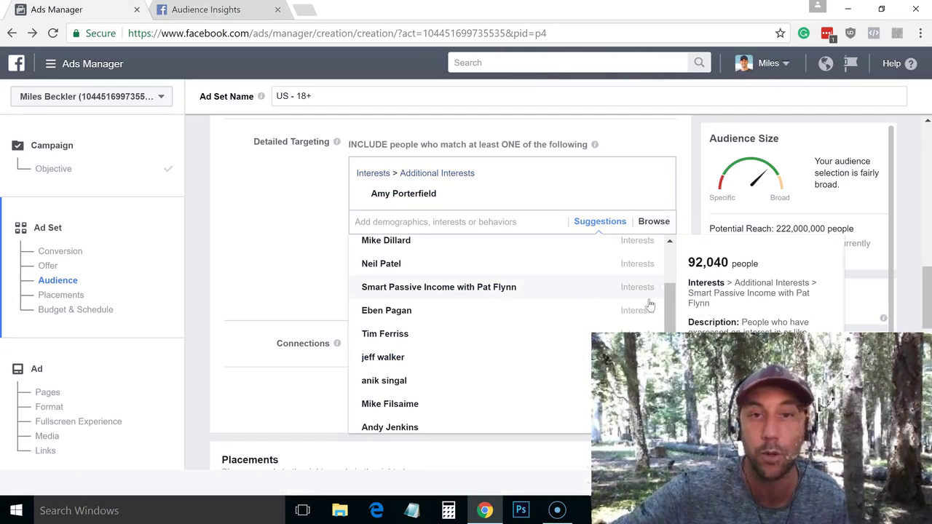
pyautogui.moveTo(666, 305); pyautogui.dragTo(668, 337)
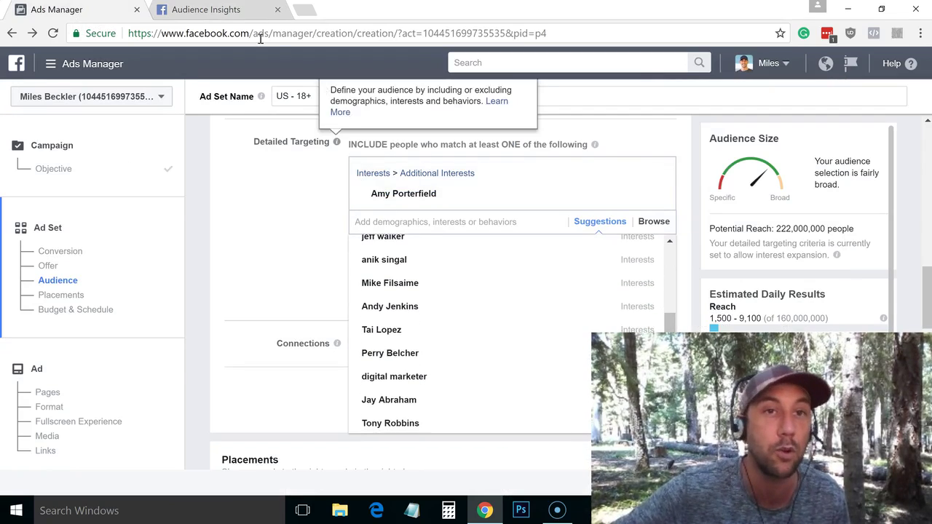
pyautogui.click(218, 20)
pyautogui.scroll(-9, 510, 364)
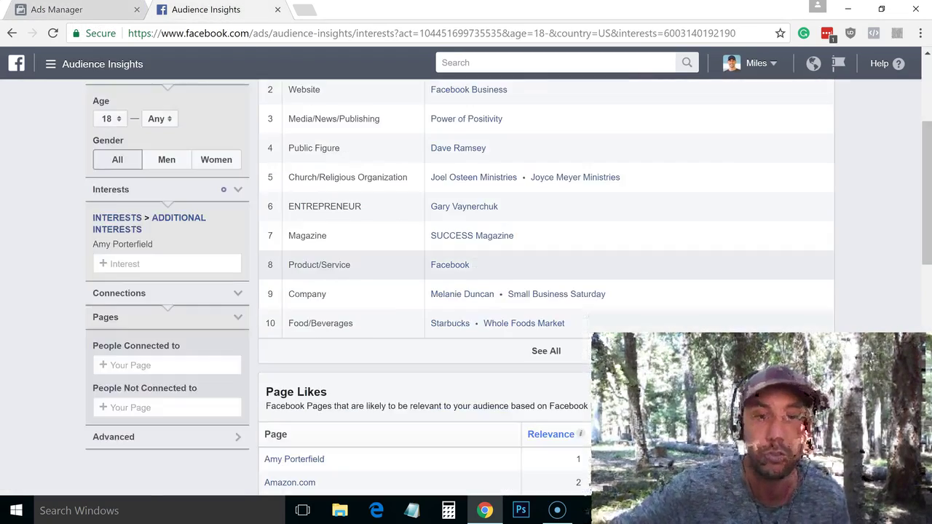
pyautogui.scroll(-4, 546, 368)
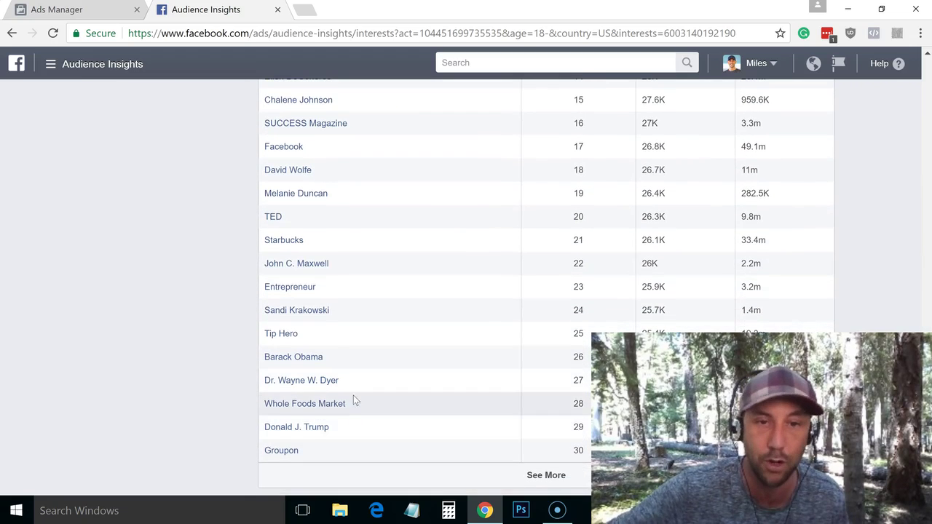
# Load more Page Likes rows twice, extending the table to about 48 pages, then return to Detailed Targeting.
pyautogui.click(551, 477)
pyautogui.scroll(-2, 472, 408)
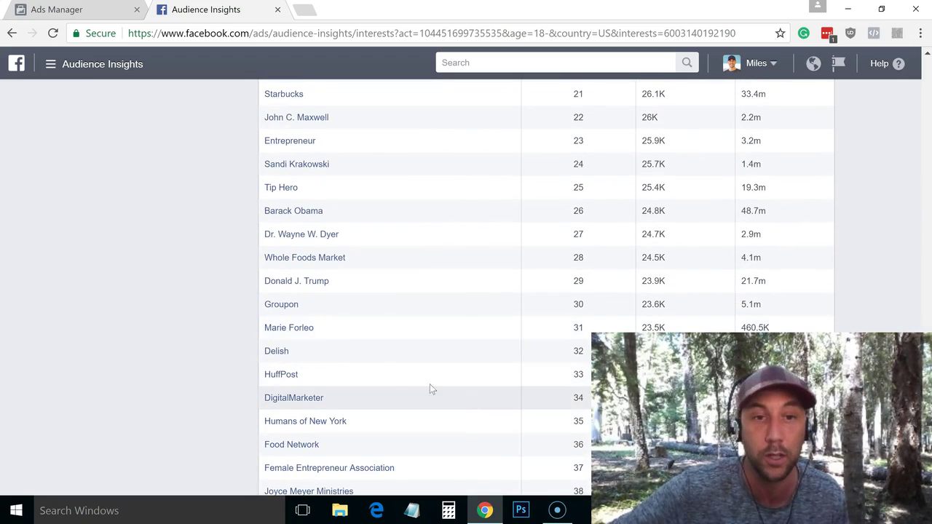
pyautogui.scroll(-1, 378, 333)
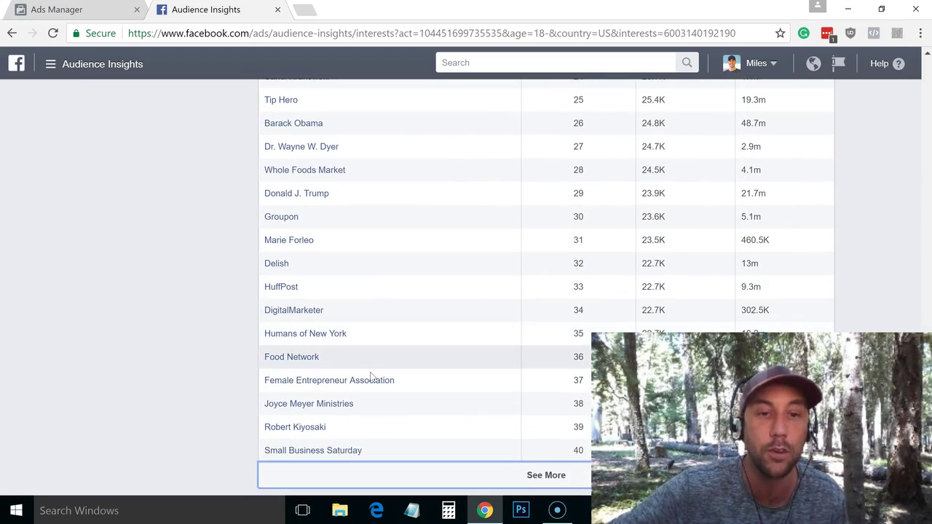
pyautogui.click(546, 475)
pyautogui.scroll(-2, 512, 301)
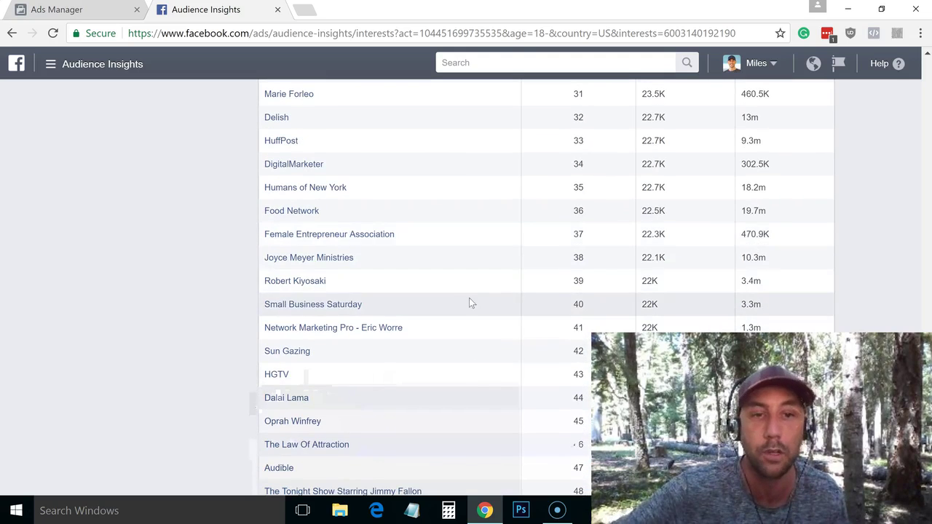
pyautogui.click(58, 9)
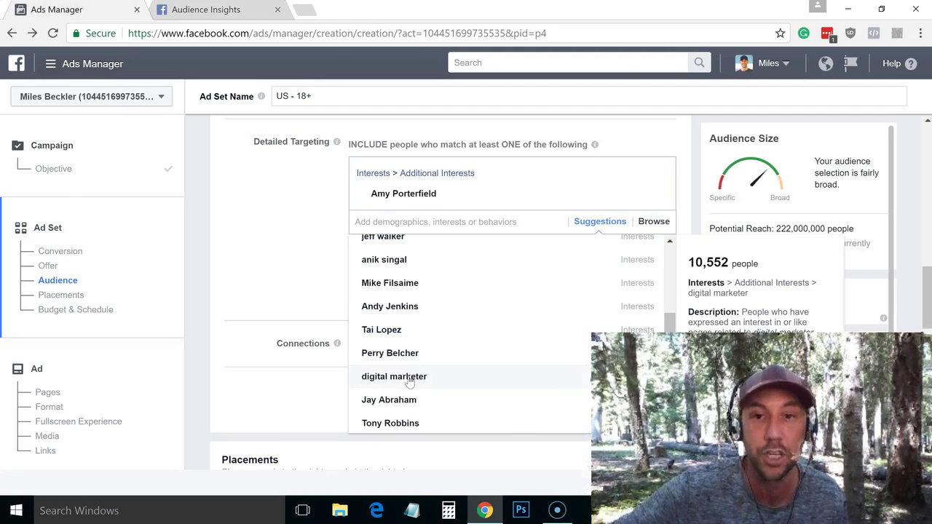
# Add anik singal, Mike Filsaime, Perry Belcher, Mike Dillard, Andy Jenkins and Armand Morin from Suggestions.
pyautogui.moveTo(402, 334)
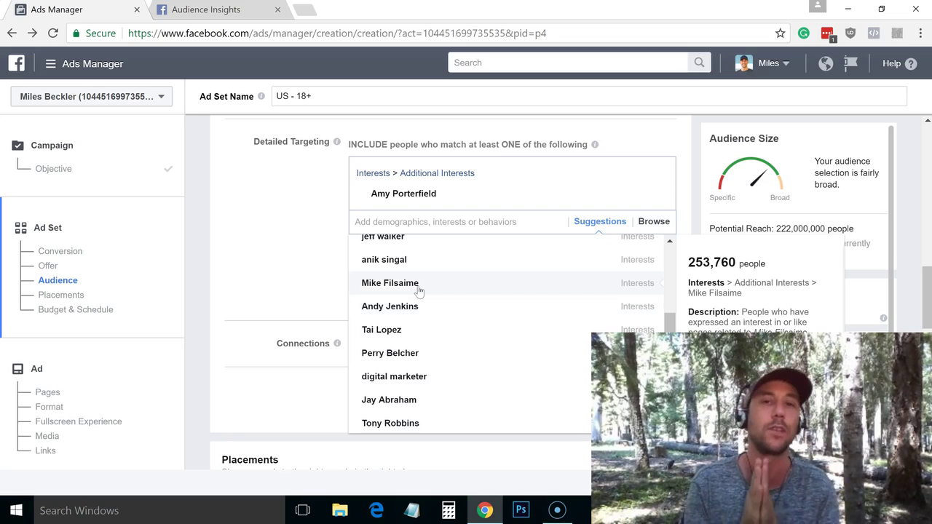
pyautogui.click(372, 266)
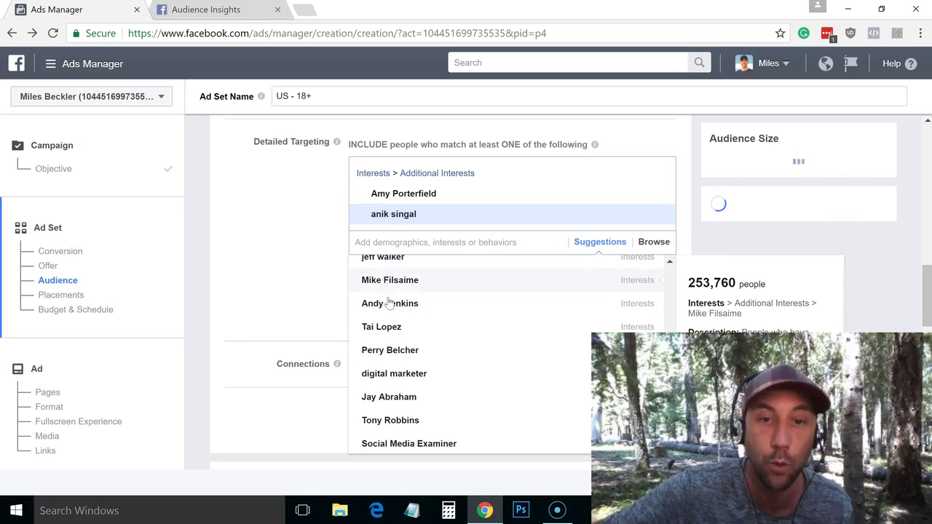
pyautogui.click(386, 285)
pyautogui.click(390, 290)
pyautogui.click(388, 357)
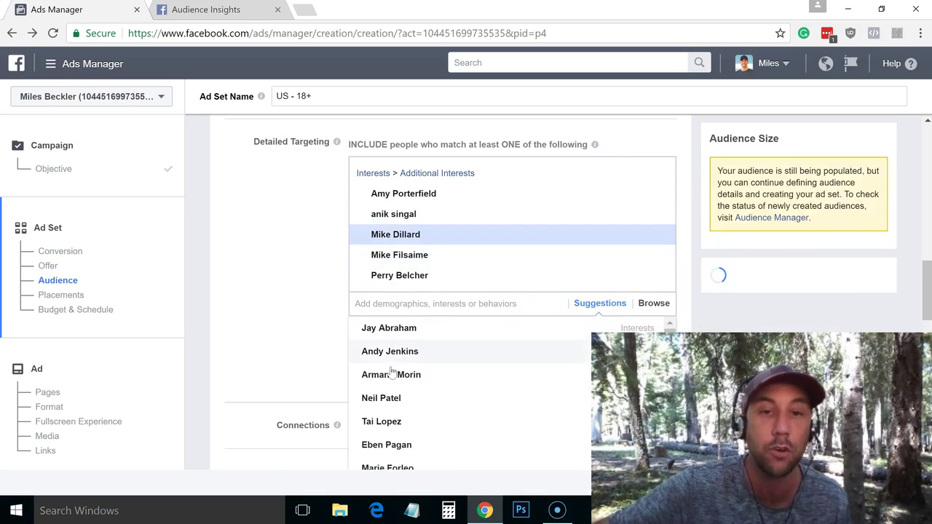
pyautogui.click(389, 374)
pyautogui.click(389, 373)
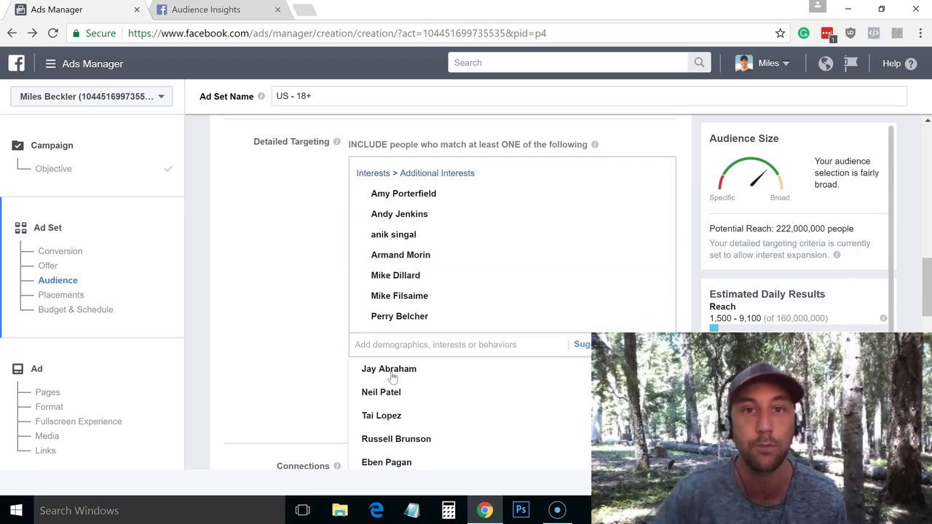
pyautogui.moveTo(463, 241)
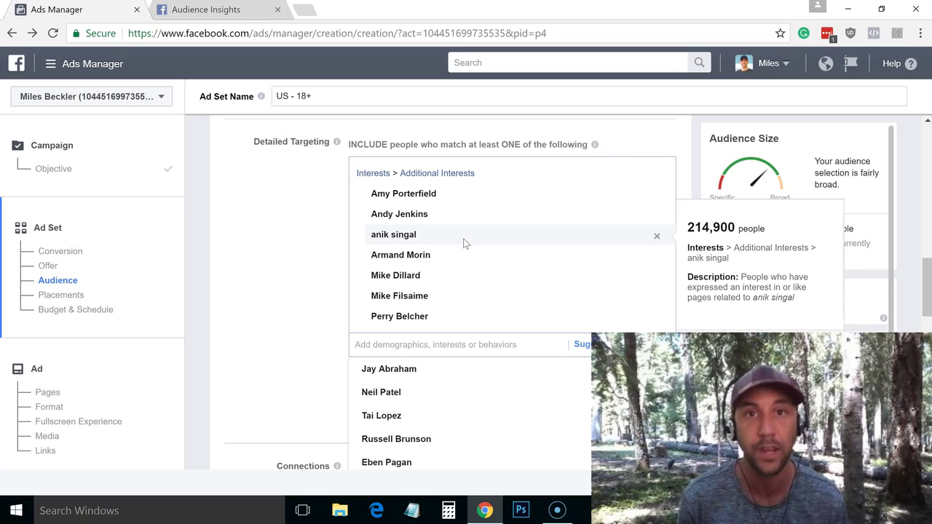
pyautogui.moveTo(455, 217)
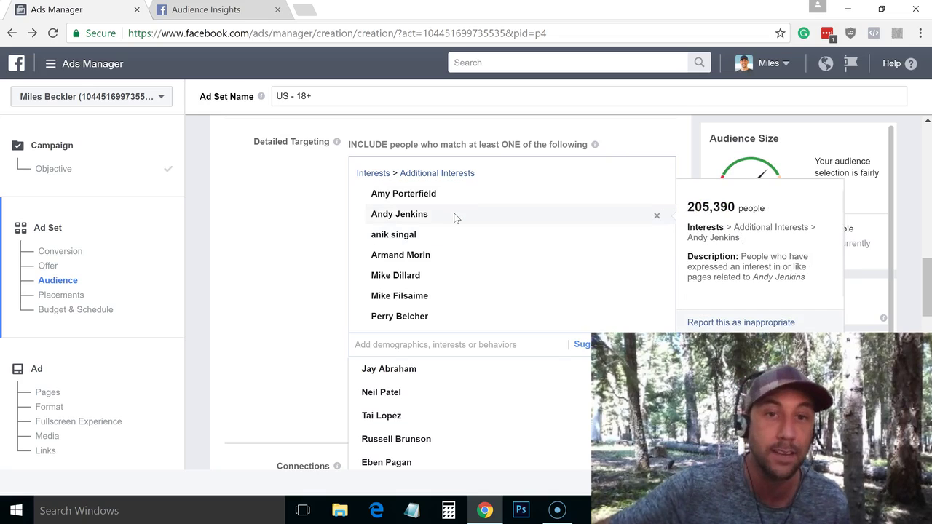